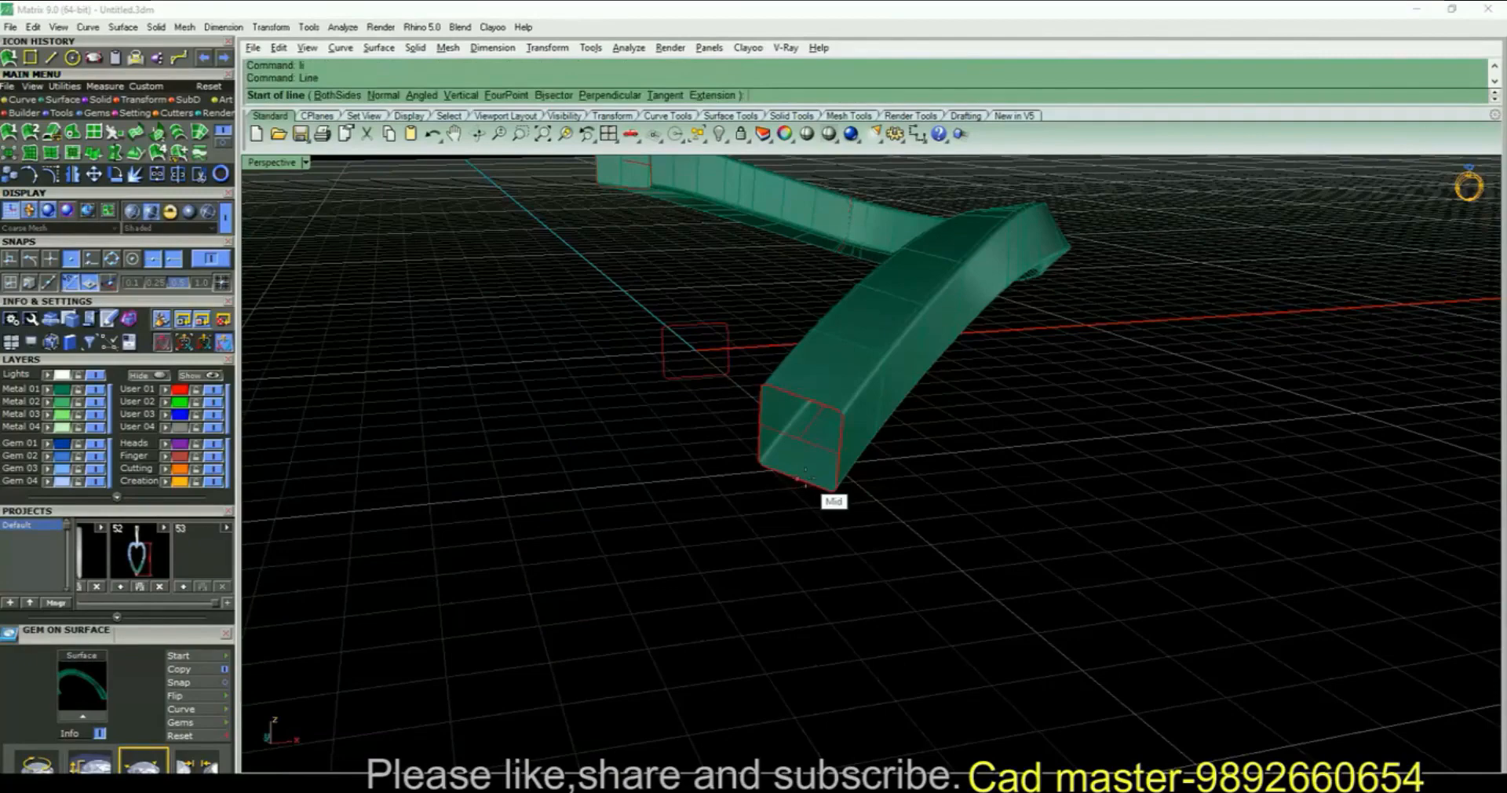
Finish the vertical centre line of the band's lower end profile and scale the profile's width about its centre by a factor of 1.25
{"action": "left_click", "coordinate": [808, 405]}
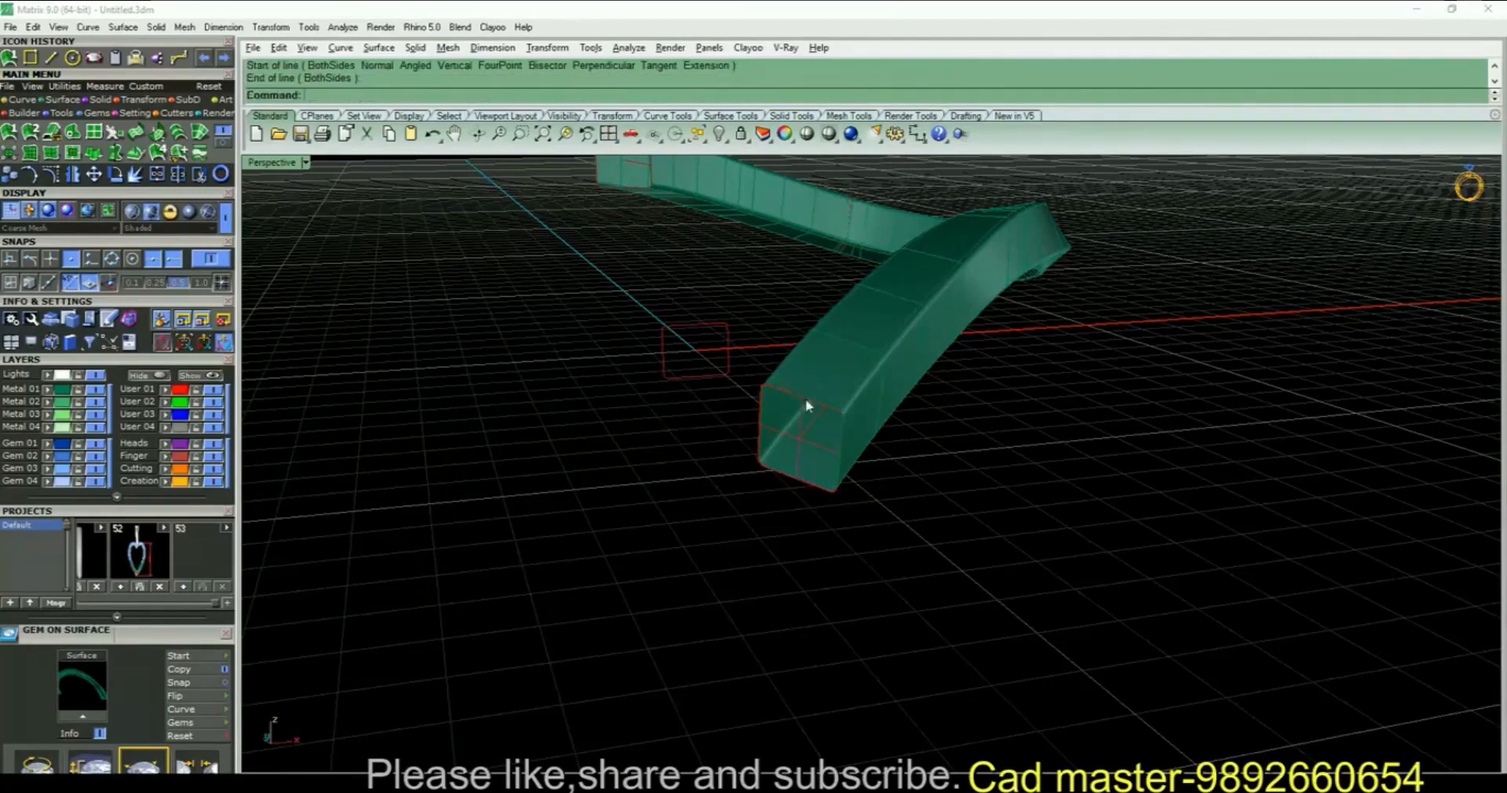
{"action": "scroll", "coordinate": [832, 463], "scroll_direction": "up", "scroll_amount": 2}
{"action": "left_click", "coordinate": [853, 473]}
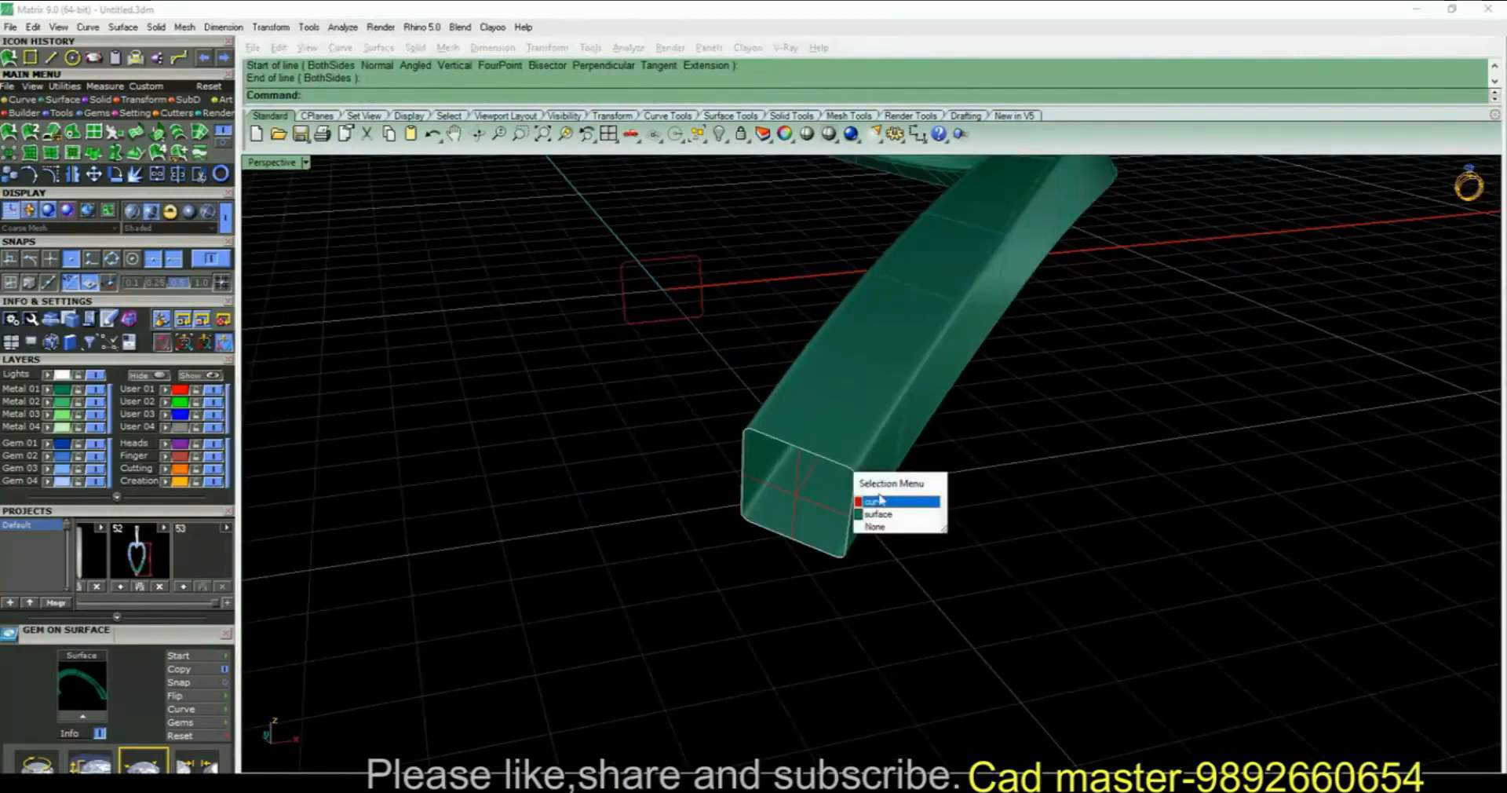
{"action": "left_click", "coordinate": [879, 500]}
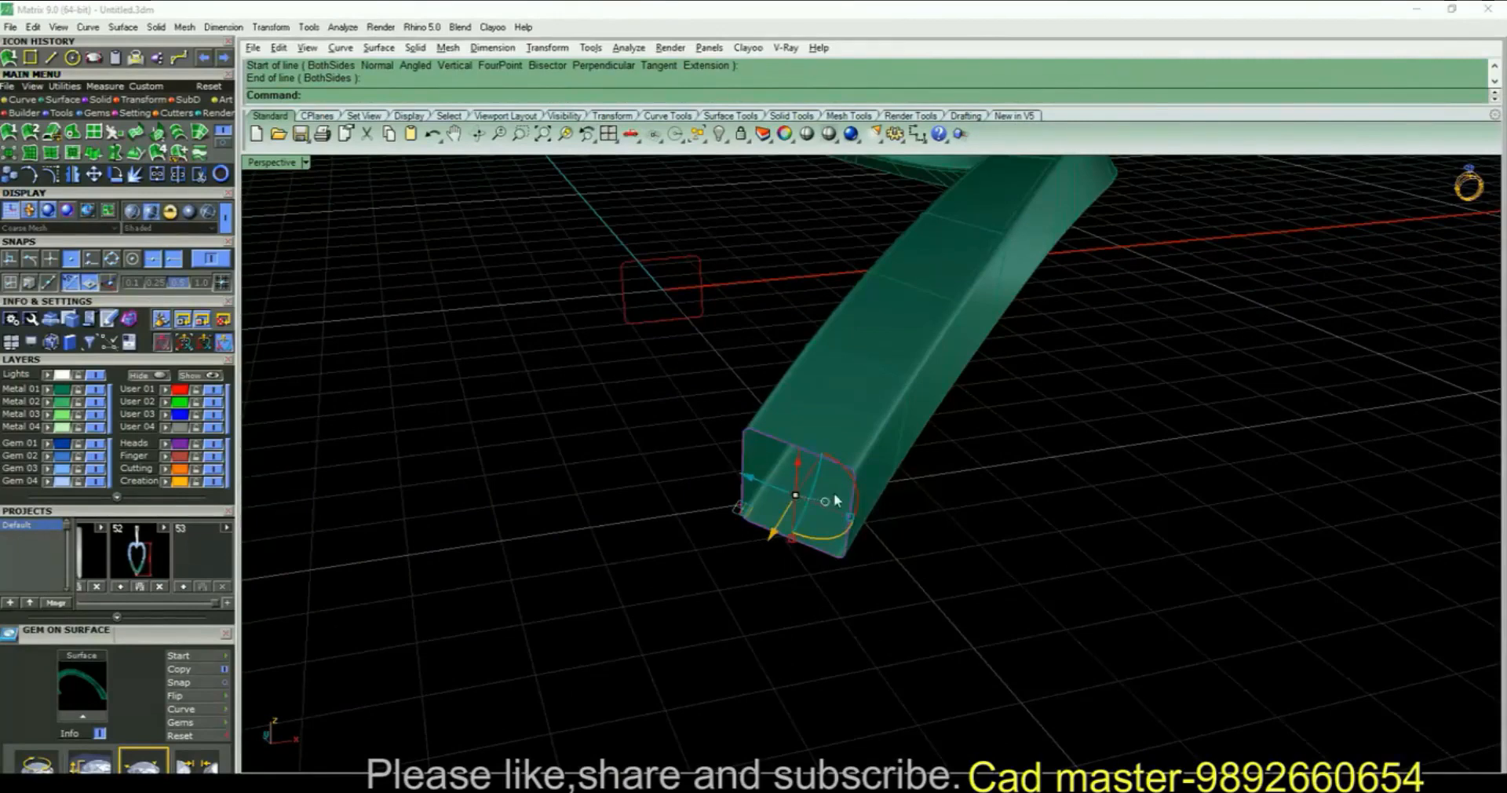
{"action": "key", "text": "Escape"}
{"action": "left_click", "coordinate": [744, 471]}
{"action": "key", "text": "Escape"}
{"action": "left_click", "coordinate": [851, 506]}
{"action": "left_click", "coordinate": [891, 543]}
{"action": "key", "text": "Return"}
{"action": "left_click", "coordinate": [795, 495]}
{"action": "left_click", "coordinate": [852, 519]}
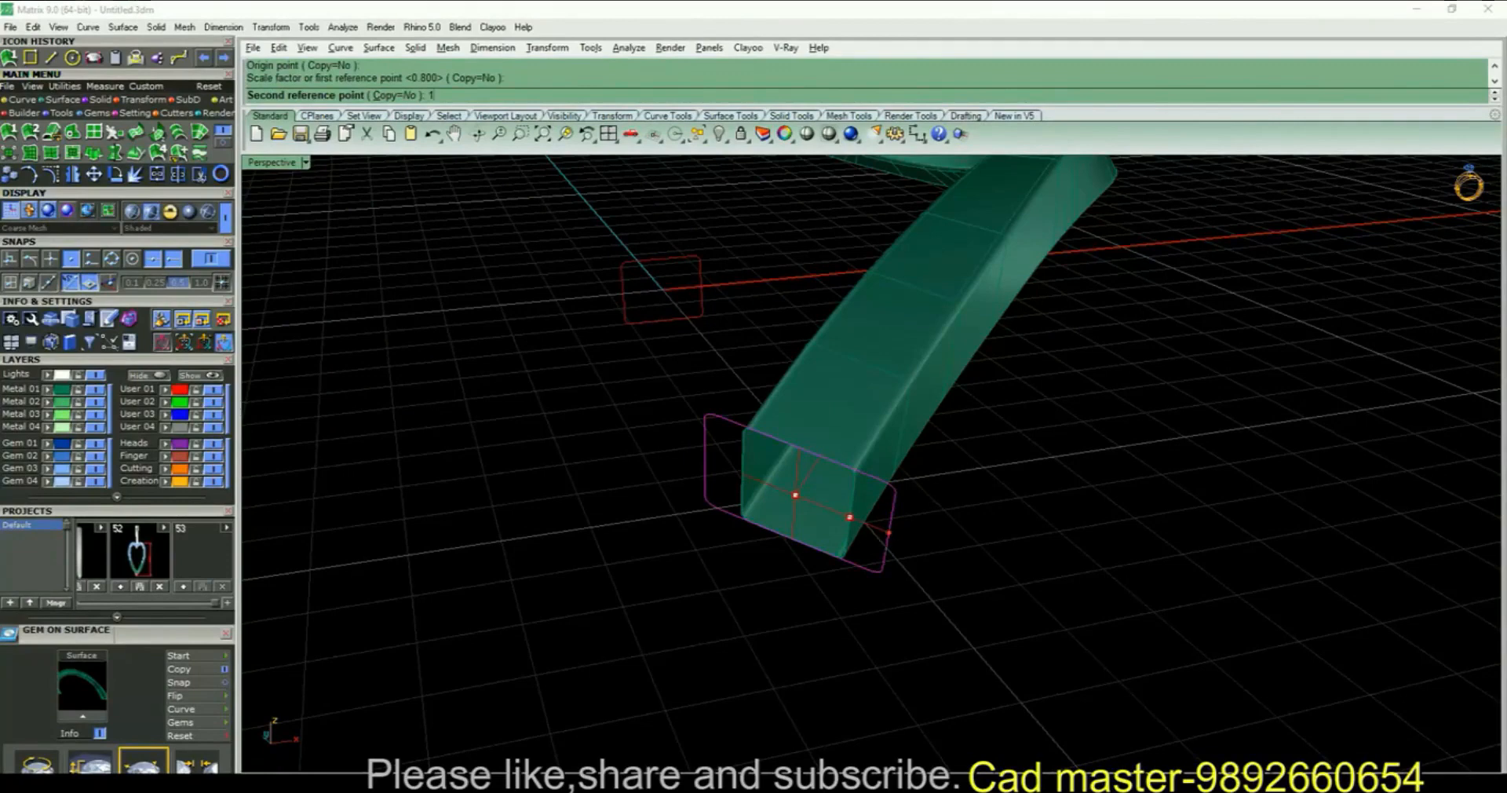
{"action": "key", "text": "Return"}
{"action": "key", "text": "Escape"}
Scale the lower end profile's height about its centre, using the vertical line's end as first reference and 1.2 as second
{"action": "left_click", "coordinate": [812, 450]}
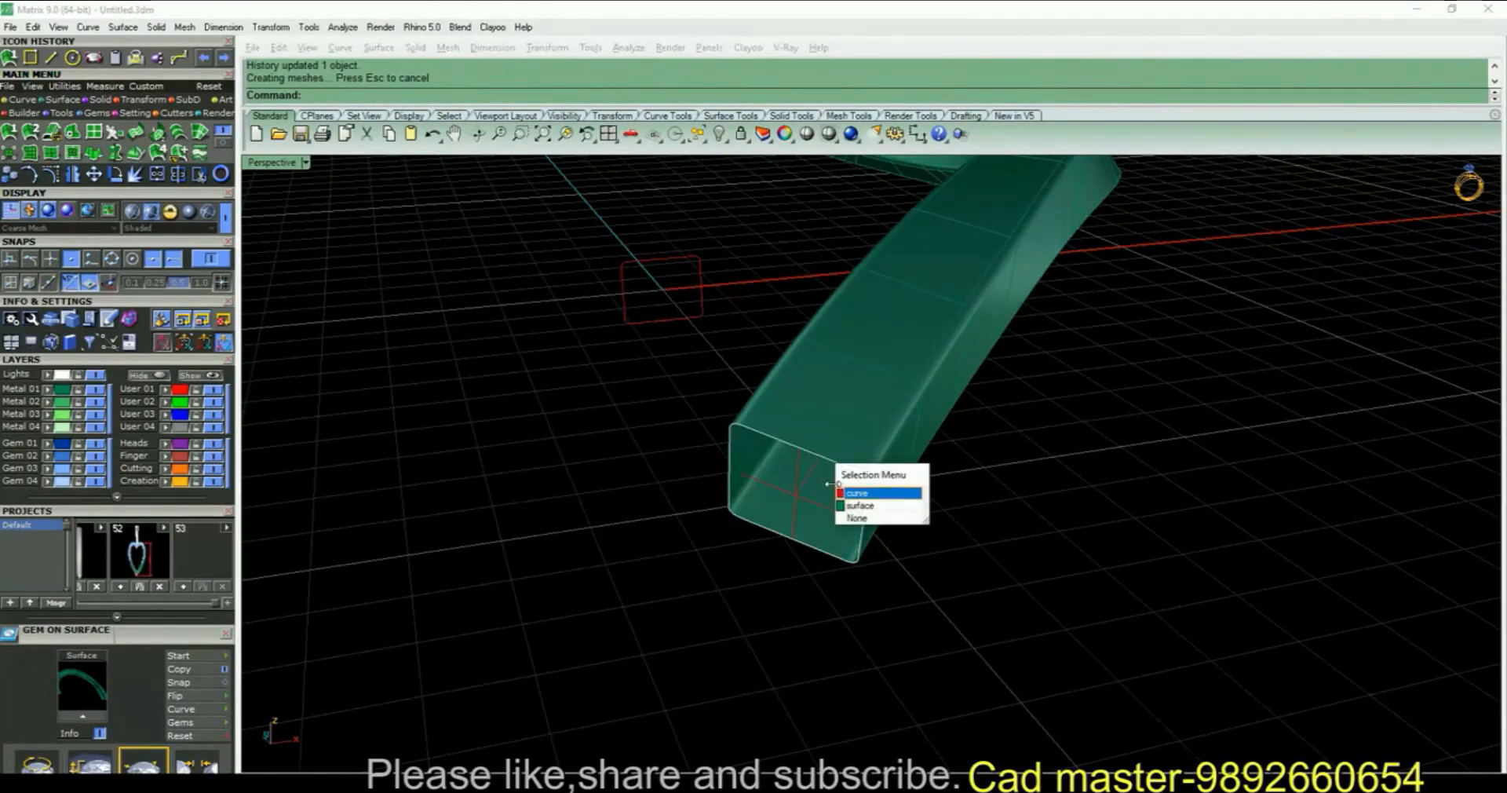
{"action": "left_click", "coordinate": [864, 504]}
{"action": "key", "text": "Return"}
{"action": "left_click", "coordinate": [795, 494]}
{"action": "left_click", "coordinate": [799, 446]}
{"action": "type", "text": "1.2"}
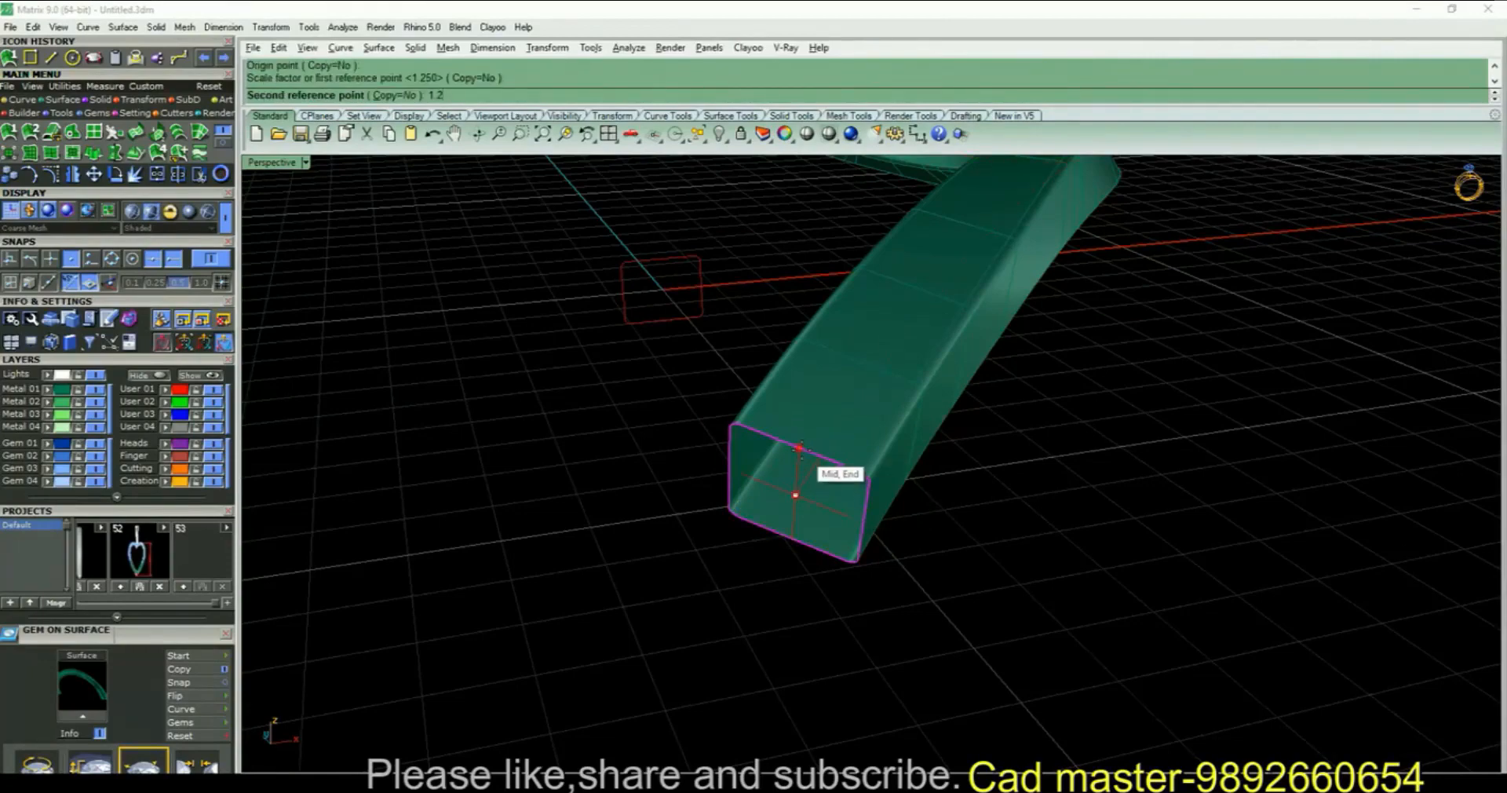
{"action": "key", "text": "Return"}
Switch to the Top view and set its display mode to Shaded
{"action": "scroll", "coordinate": [1042, 550], "scroll_direction": "down", "scroll_amount": 5}
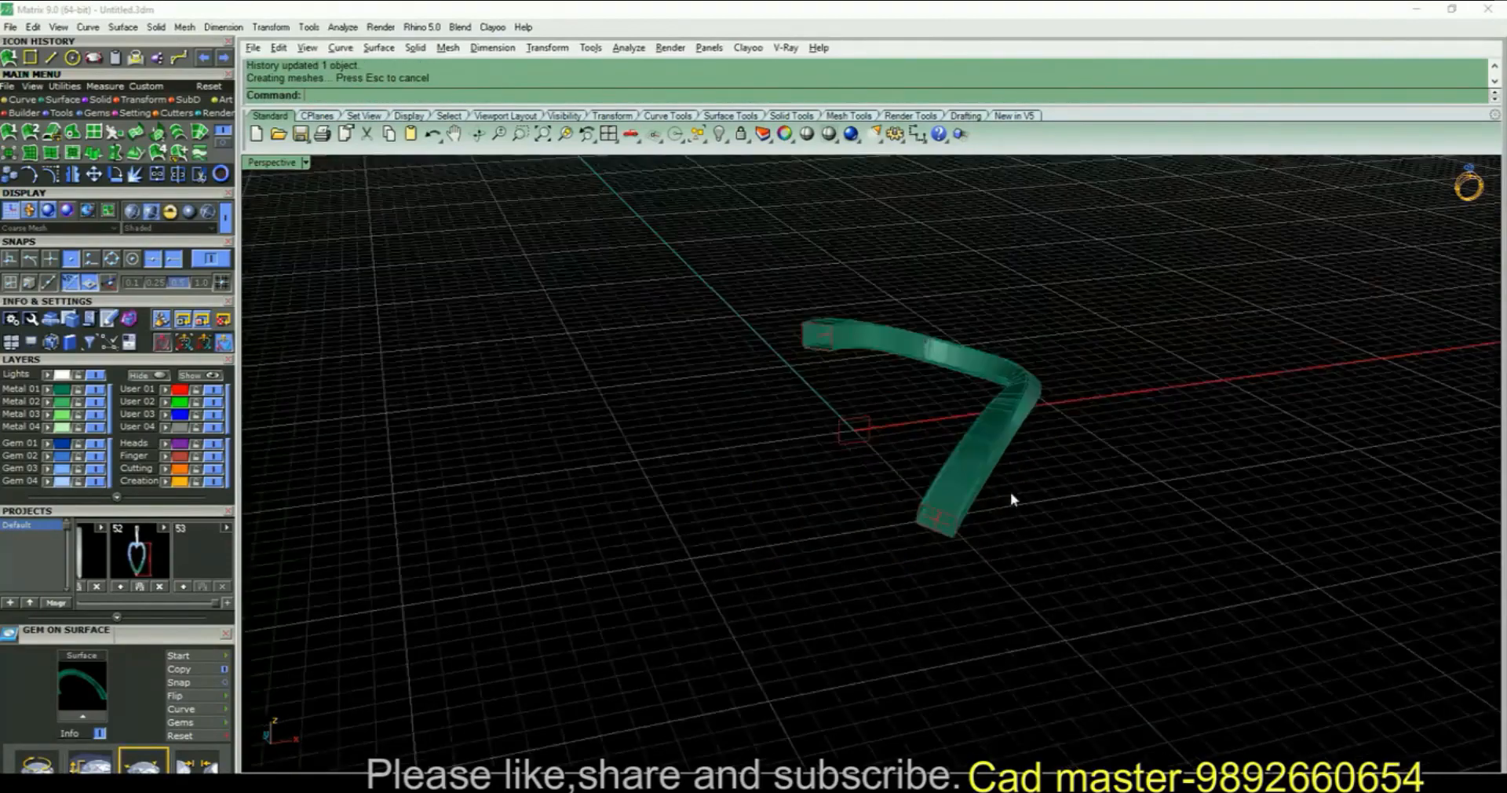
{"action": "scroll", "coordinate": [1010, 491], "scroll_direction": "up", "scroll_amount": 3}
{"action": "key", "text": "ctrl+F1"}
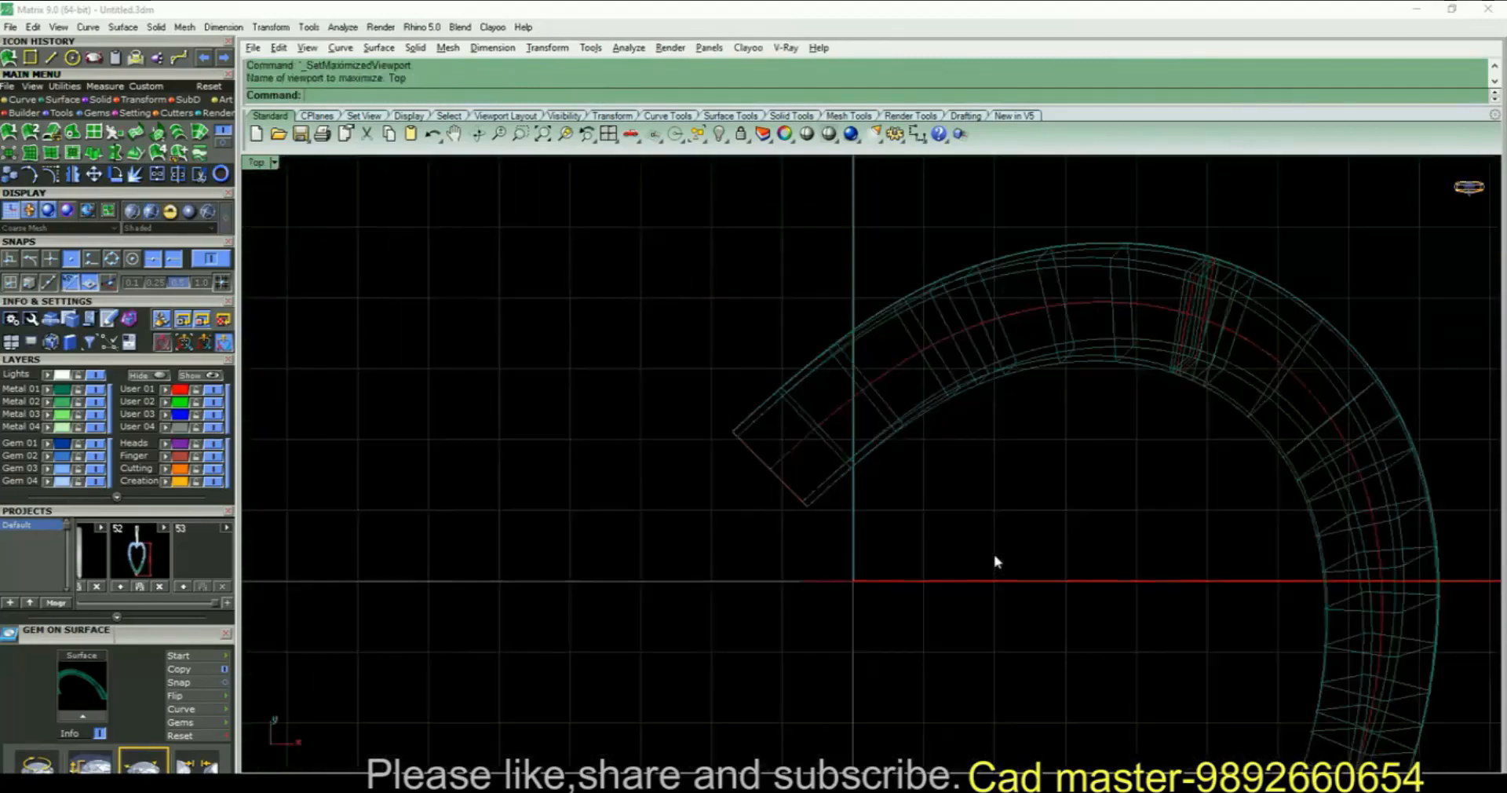
{"action": "left_click", "coordinate": [259, 163]}
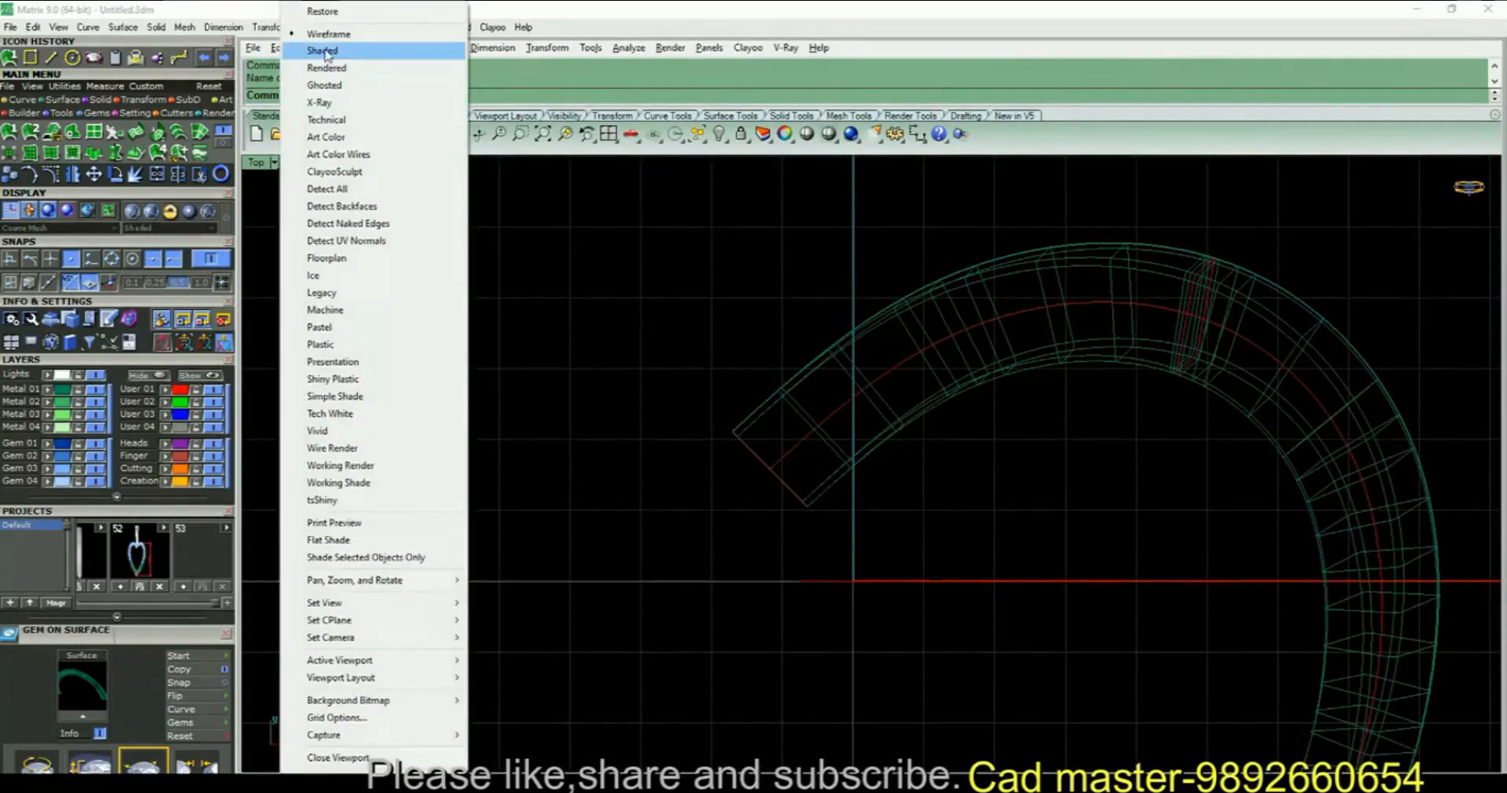
{"action": "left_click", "coordinate": [326, 52]}
{"action": "scroll", "coordinate": [1005, 429], "scroll_direction": "down", "scroll_amount": 3}
{"action": "right_click_drag", "start_coordinate": [1005, 429], "coordinate": [986, 316]}
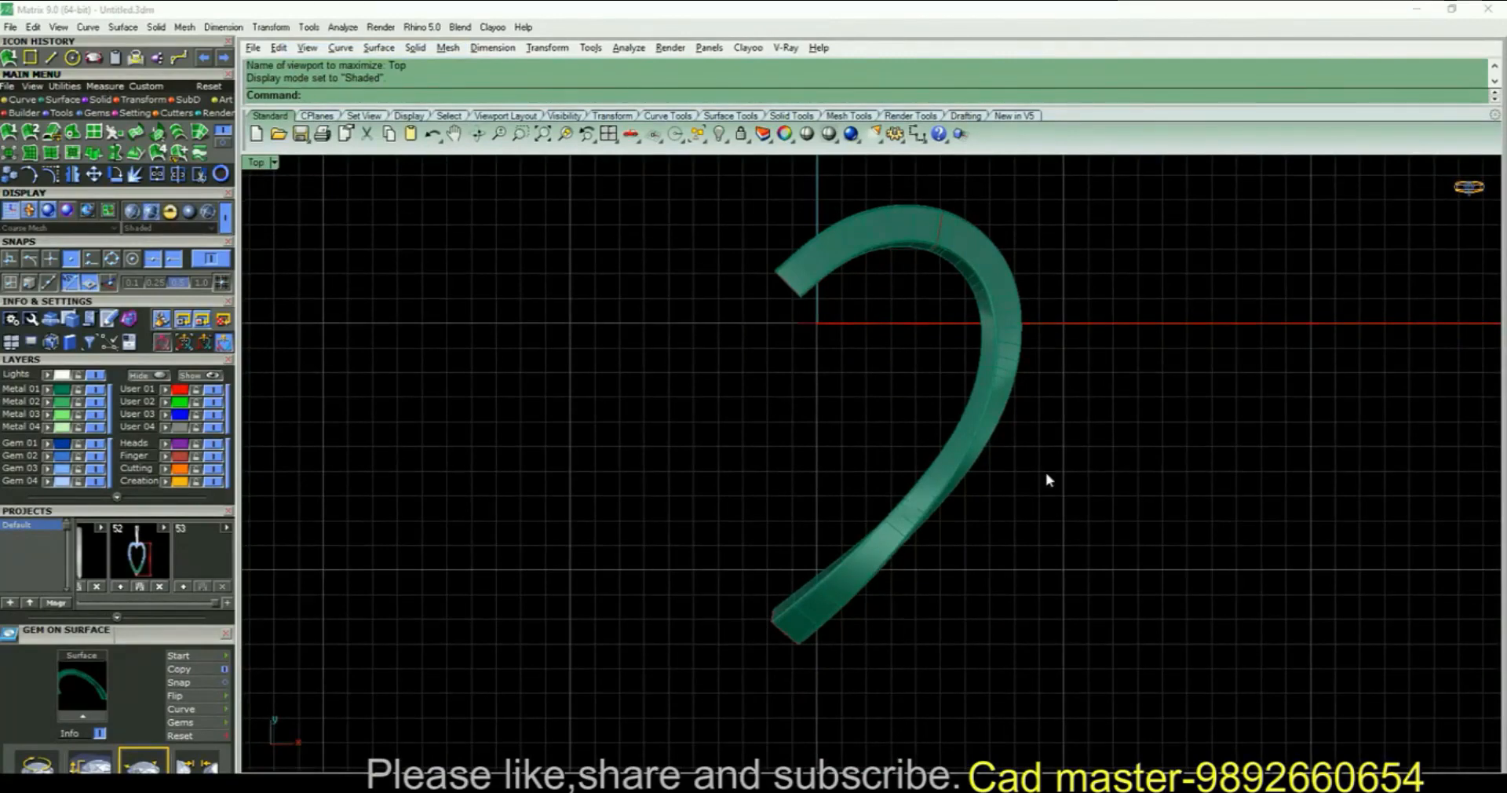
Rotate the band's lower end profile curve slightly in the Perspective view
{"action": "key", "text": "ctrl+F4"}
{"action": "right_click_drag", "start_coordinate": [1027, 518], "coordinate": [995, 473]}
{"action": "left_click", "coordinate": [995, 472]}
{"action": "left_click", "coordinate": [1060, 510]}
{"action": "right_click_drag", "start_coordinate": [1043, 518], "coordinate": [1090, 480]}
{"action": "left_click_drag", "start_coordinate": [1085, 471], "coordinate": [1098, 473]}
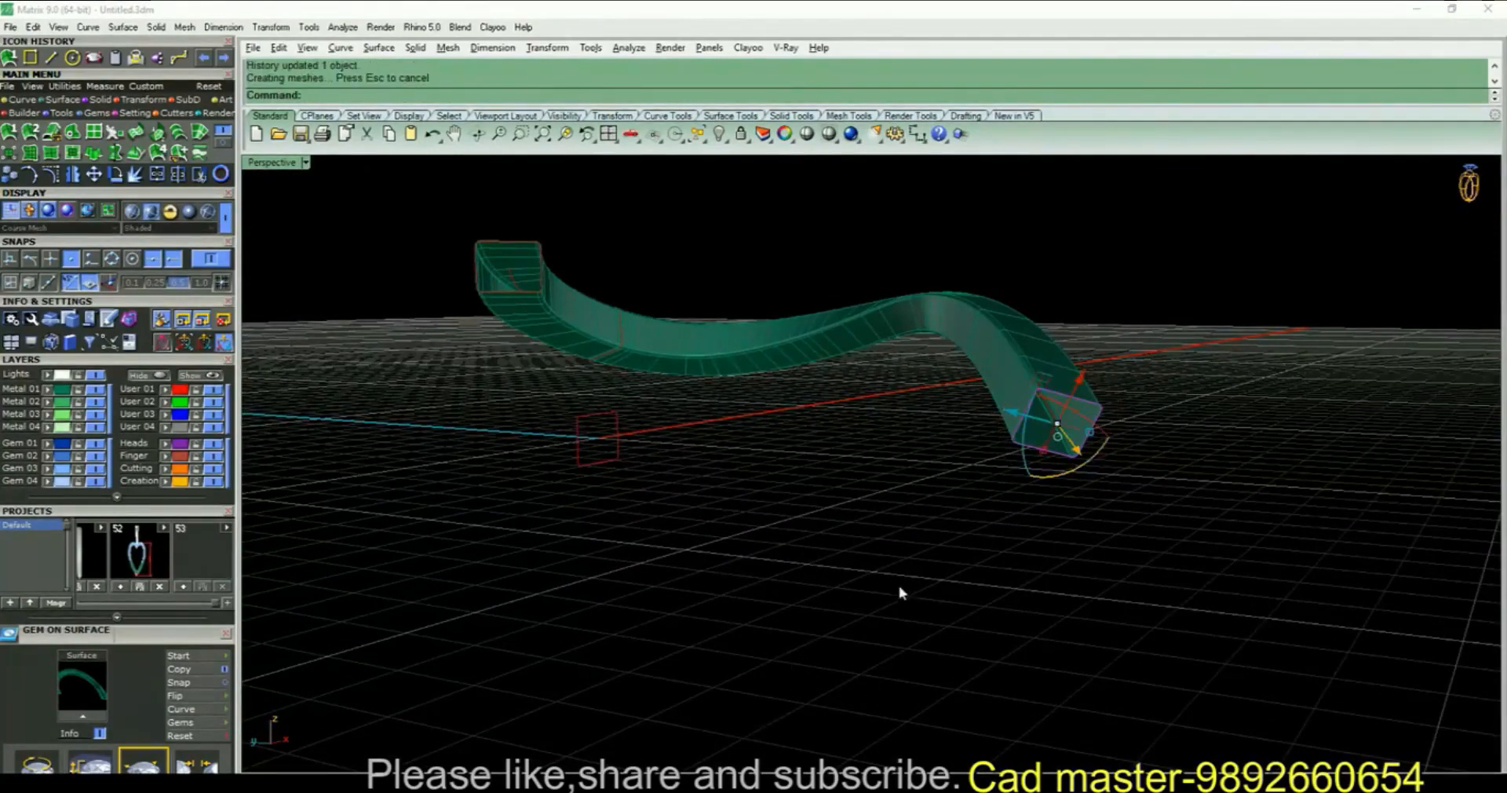
Try rotating the lower end profile further and undo that rotation
{"action": "left_click", "coordinate": [69, 284]}
{"action": "left_click_drag", "start_coordinate": [1105, 416], "coordinate": [1111, 453]}
{"action": "key", "text": "ctrl+z"}
{"action": "key", "text": "ctrl+F1"}
{"action": "key", "text": "Escape"}
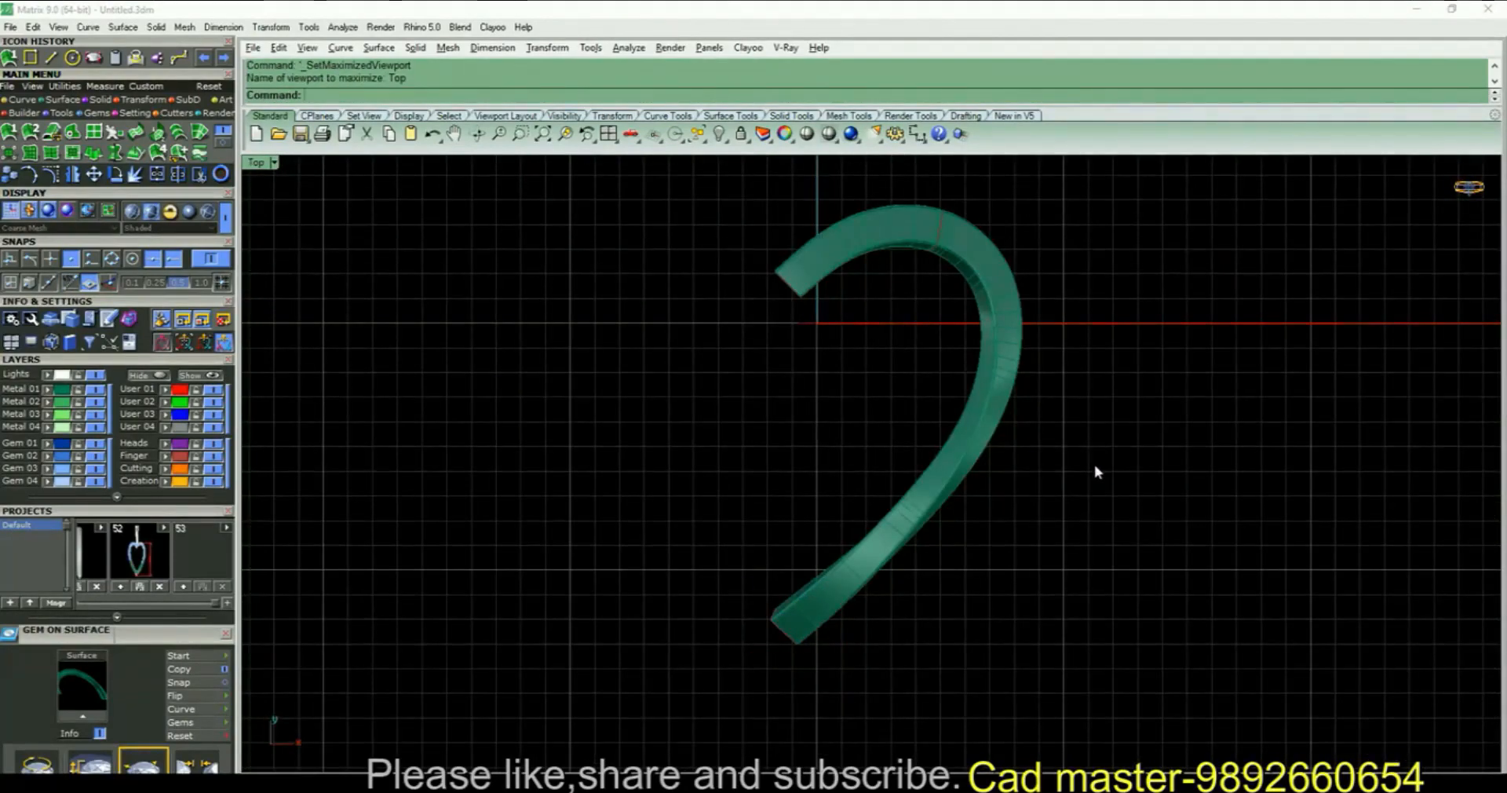
Try to mirror the band surface in the Top view about the vertical axis through the origin (0)
{"action": "key", "text": "ctrl+F4"}
{"action": "right_click_drag", "start_coordinate": [908, 416], "coordinate": [1089, 440]}
{"action": "key", "text": "ctrl+F1"}
{"action": "left_click", "coordinate": [1007, 289]}
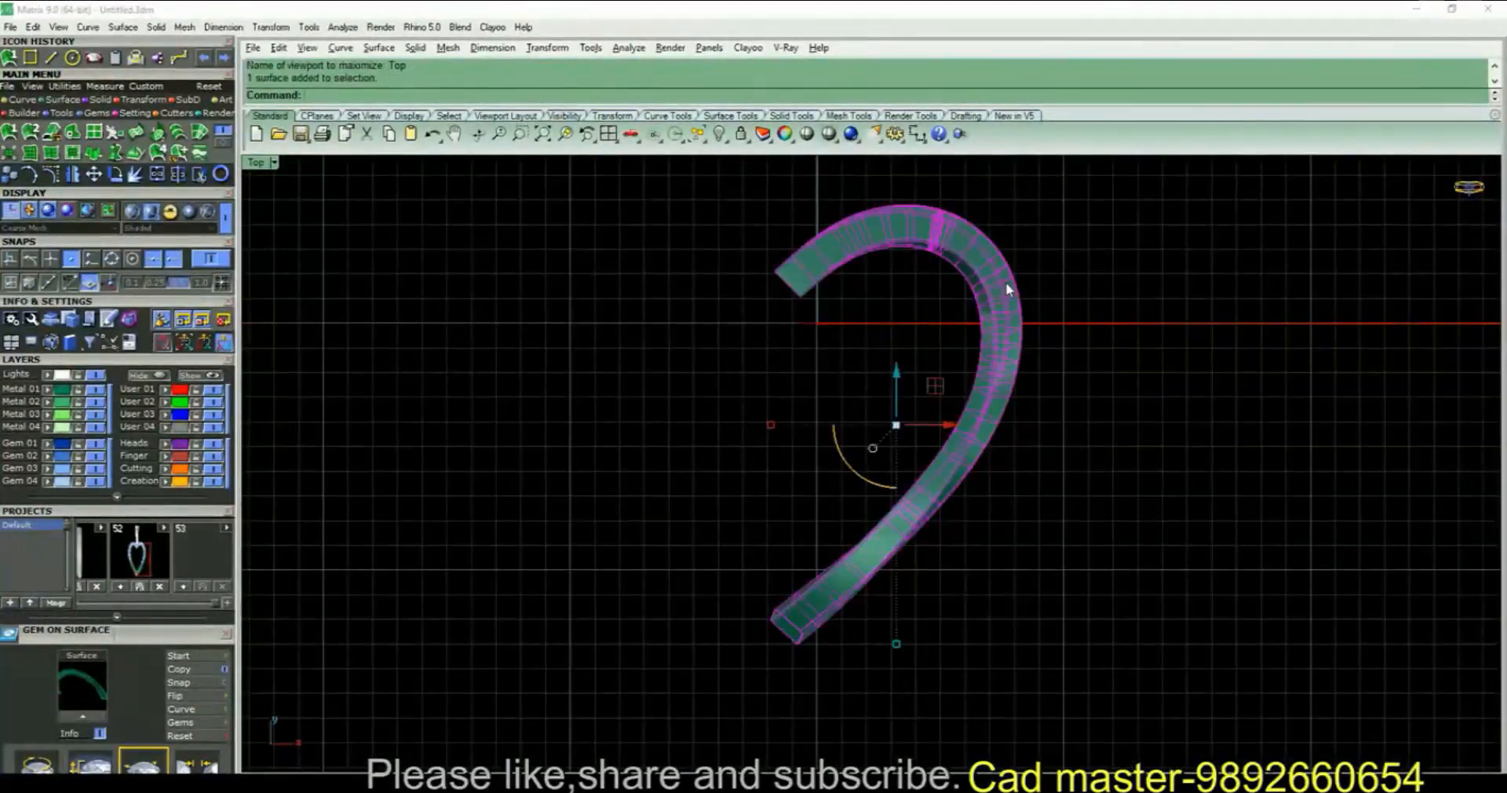
{"action": "type", "text": "mm"}
{"action": "key", "text": "Return"}
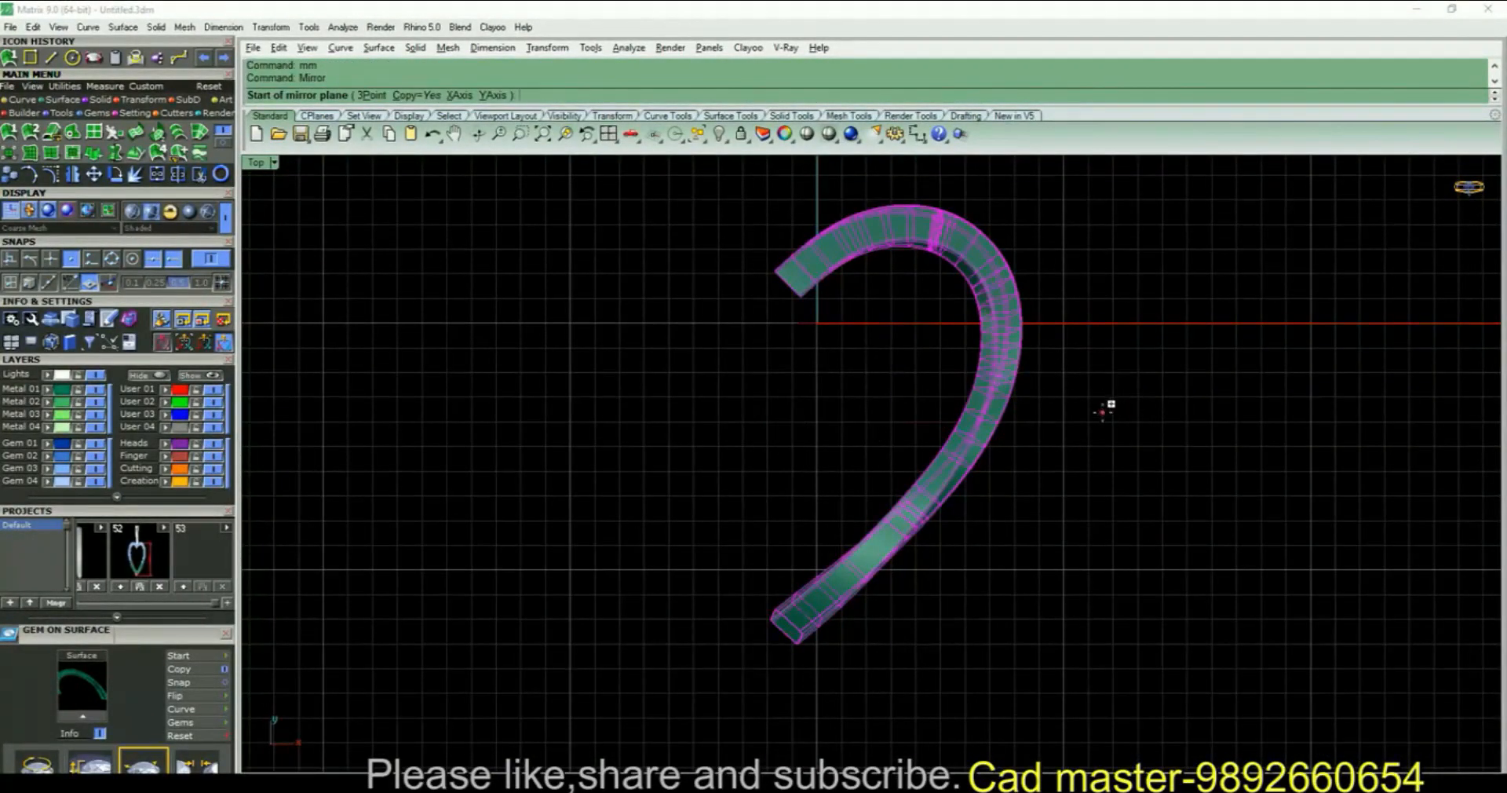
{"action": "type", "text": "0"}
{"action": "key", "text": "Return"}
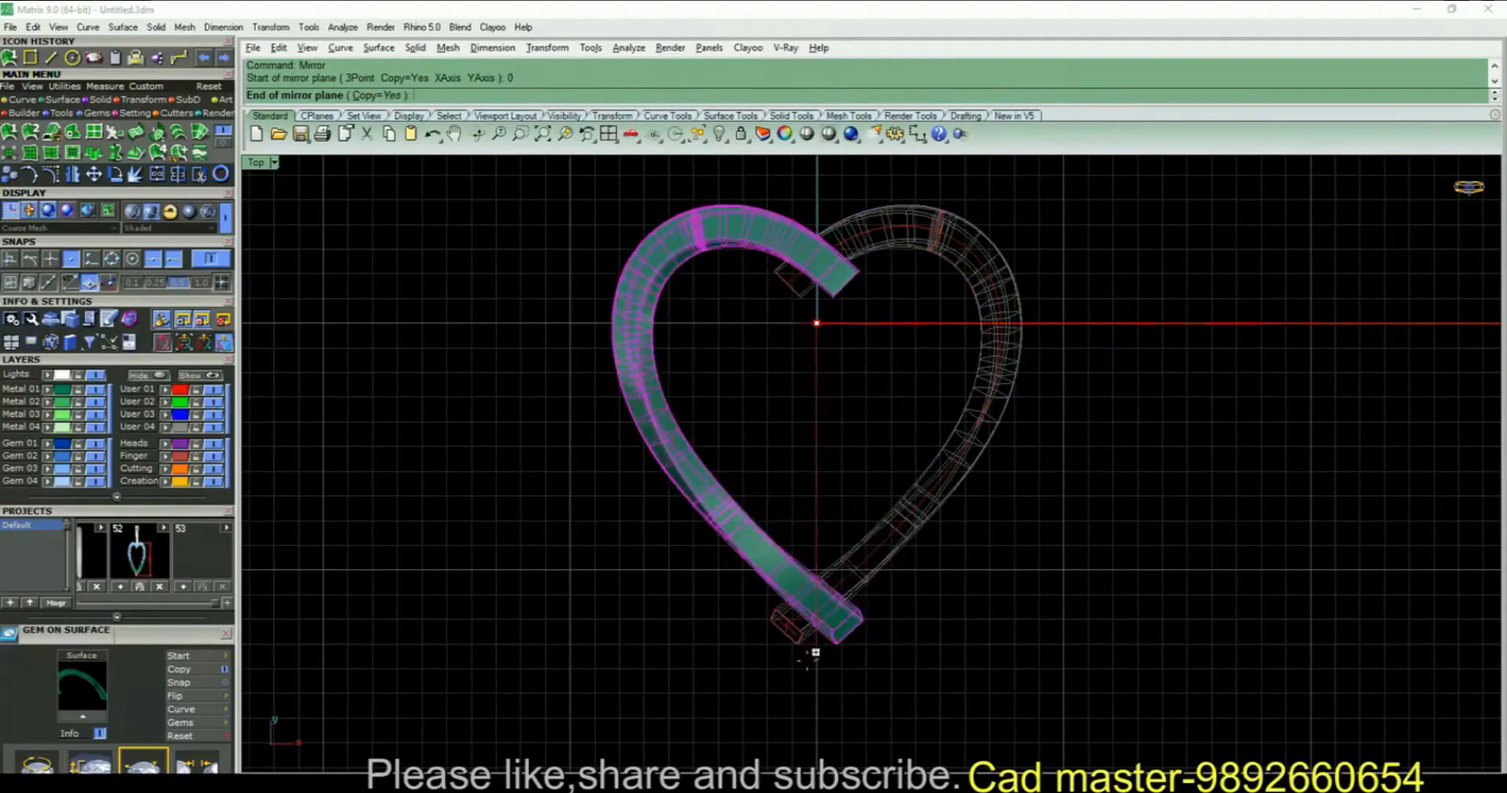
{"action": "left_click", "coordinate": [922, 703]}
{"action": "key", "text": "Escape"}
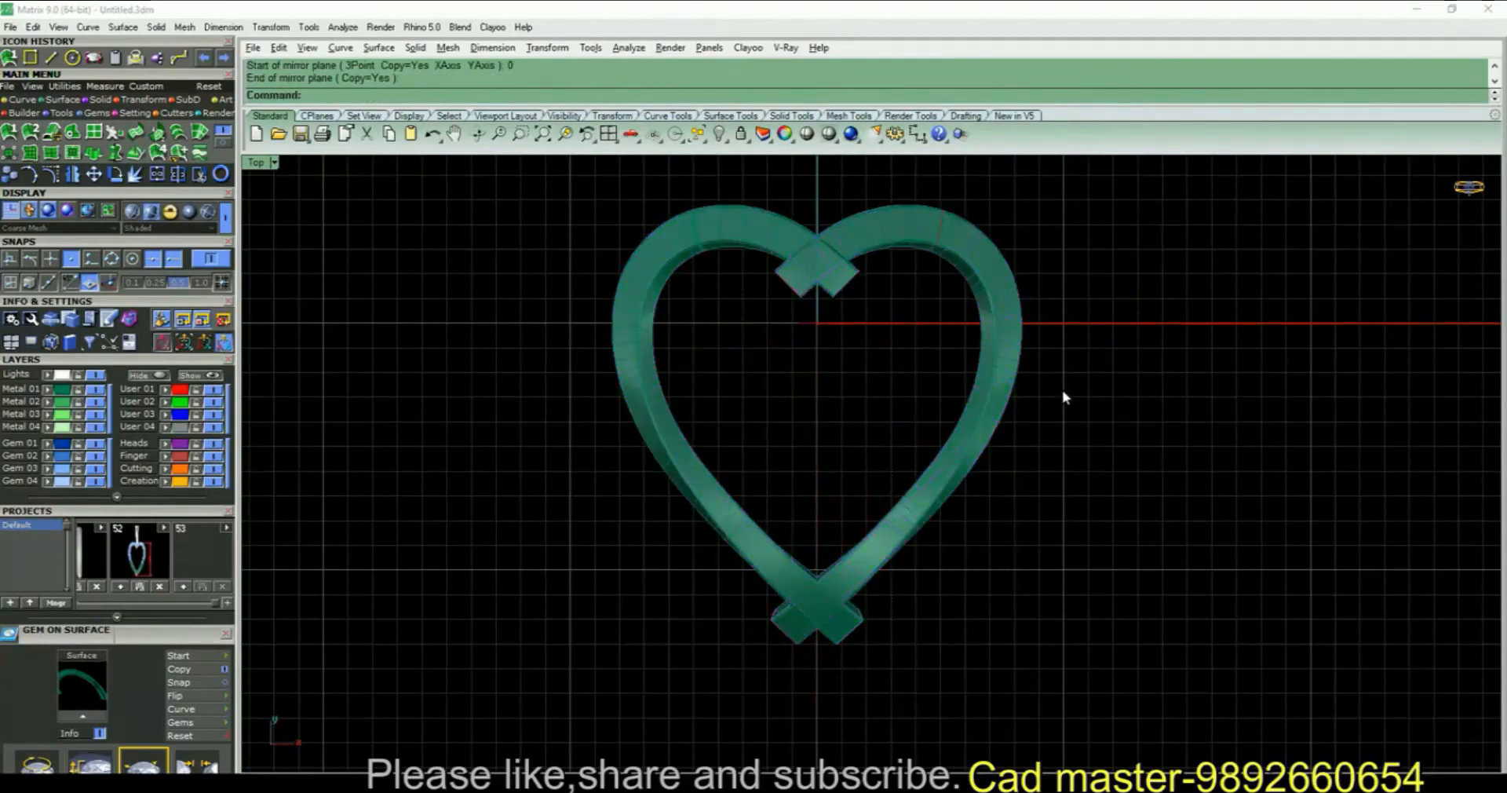
Check the mirrored heart from several views and undo the mirror
{"action": "key", "text": "ctrl+F4"}
{"action": "right_click_drag", "start_coordinate": [1127, 449], "coordinate": [622, 430]}
{"action": "key", "text": "ctrl+F3"}
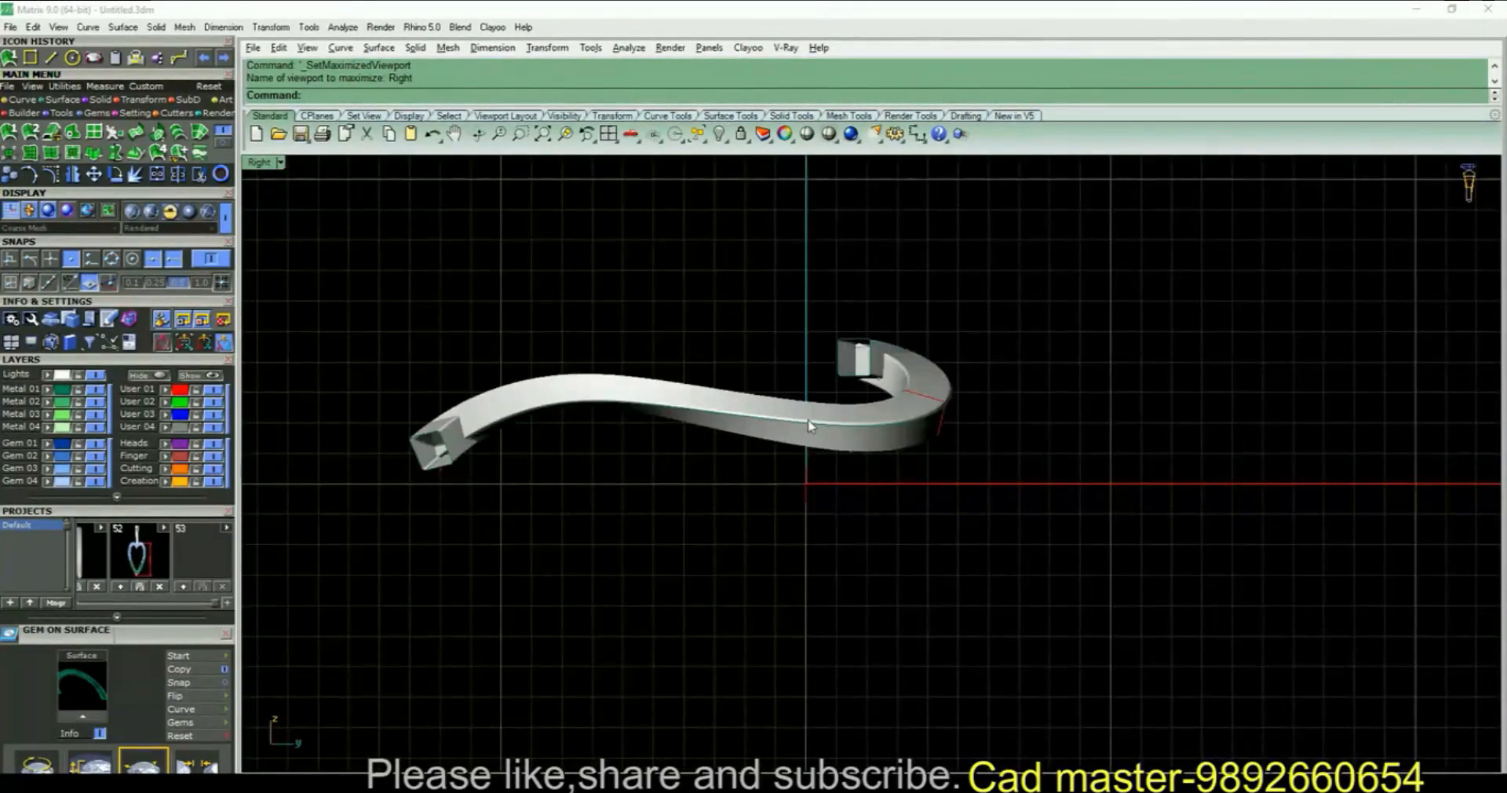
{"action": "key", "text": "ctrl+F1"}
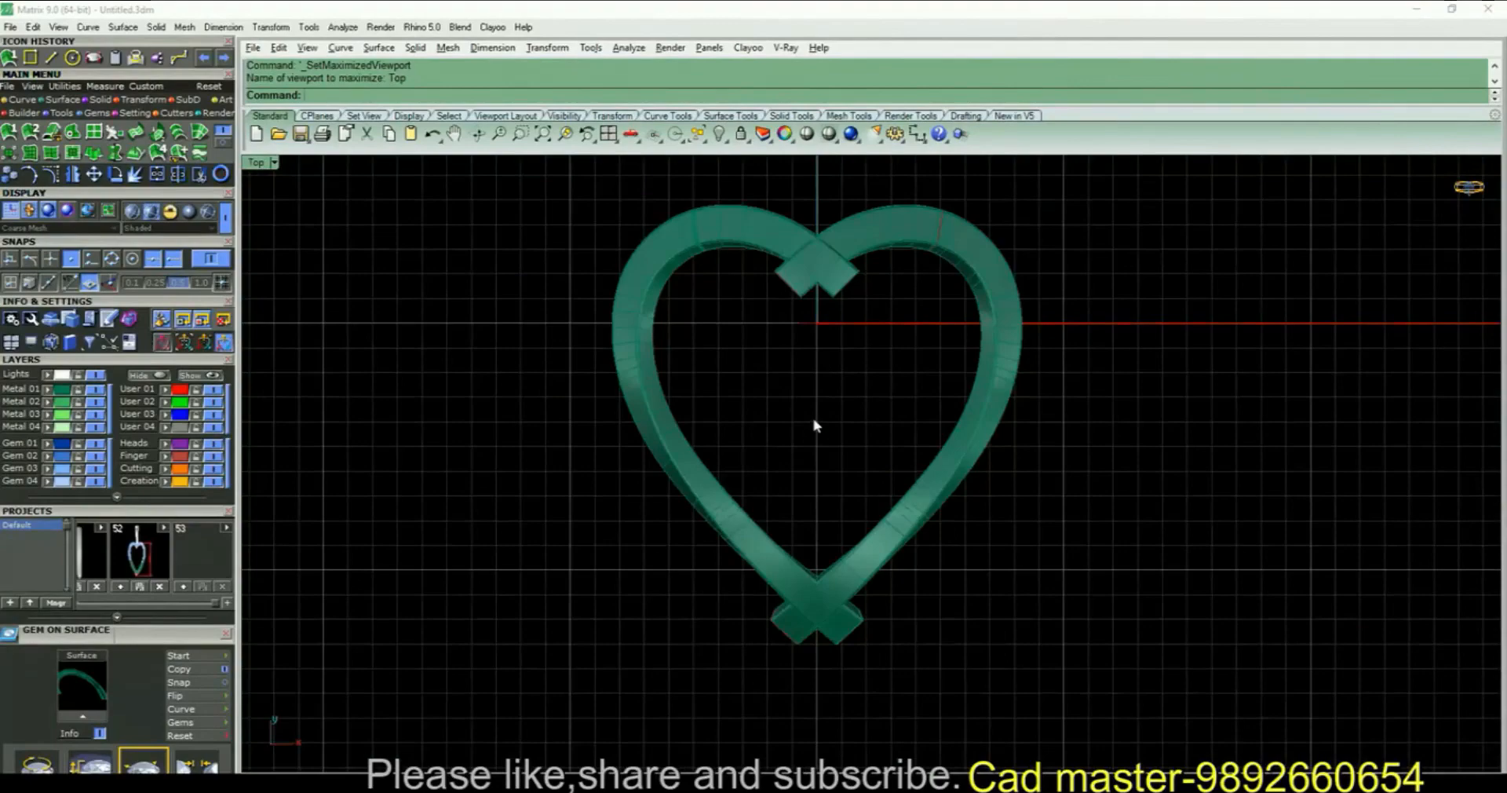
{"action": "key", "text": "ctrl+z"}
{"action": "right_click_drag", "start_coordinate": [868, 390], "coordinate": [829, 412]}
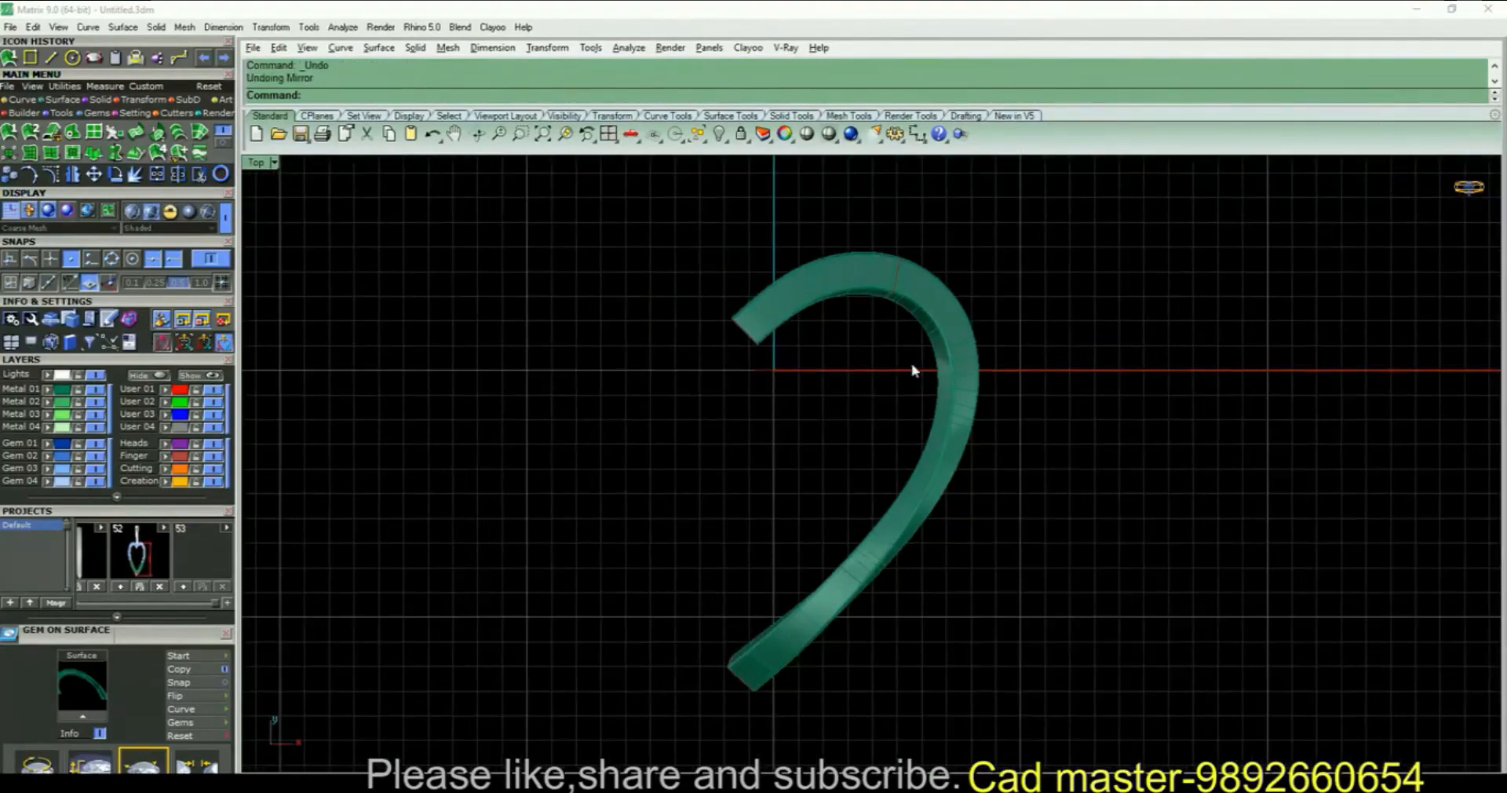
Extract the lengthwise U isocurve along the middle of the band's top face with ExtractIsoCurve
{"action": "key", "text": "ctrl+F4"}
{"action": "right_click_drag", "start_coordinate": [951, 373], "coordinate": [894, 343]}
{"action": "scroll", "coordinate": [890, 350], "scroll_direction": "up", "scroll_amount": 3}
{"action": "type", "text": "xtractIsoCurve"}
{"action": "key", "text": "Return"}
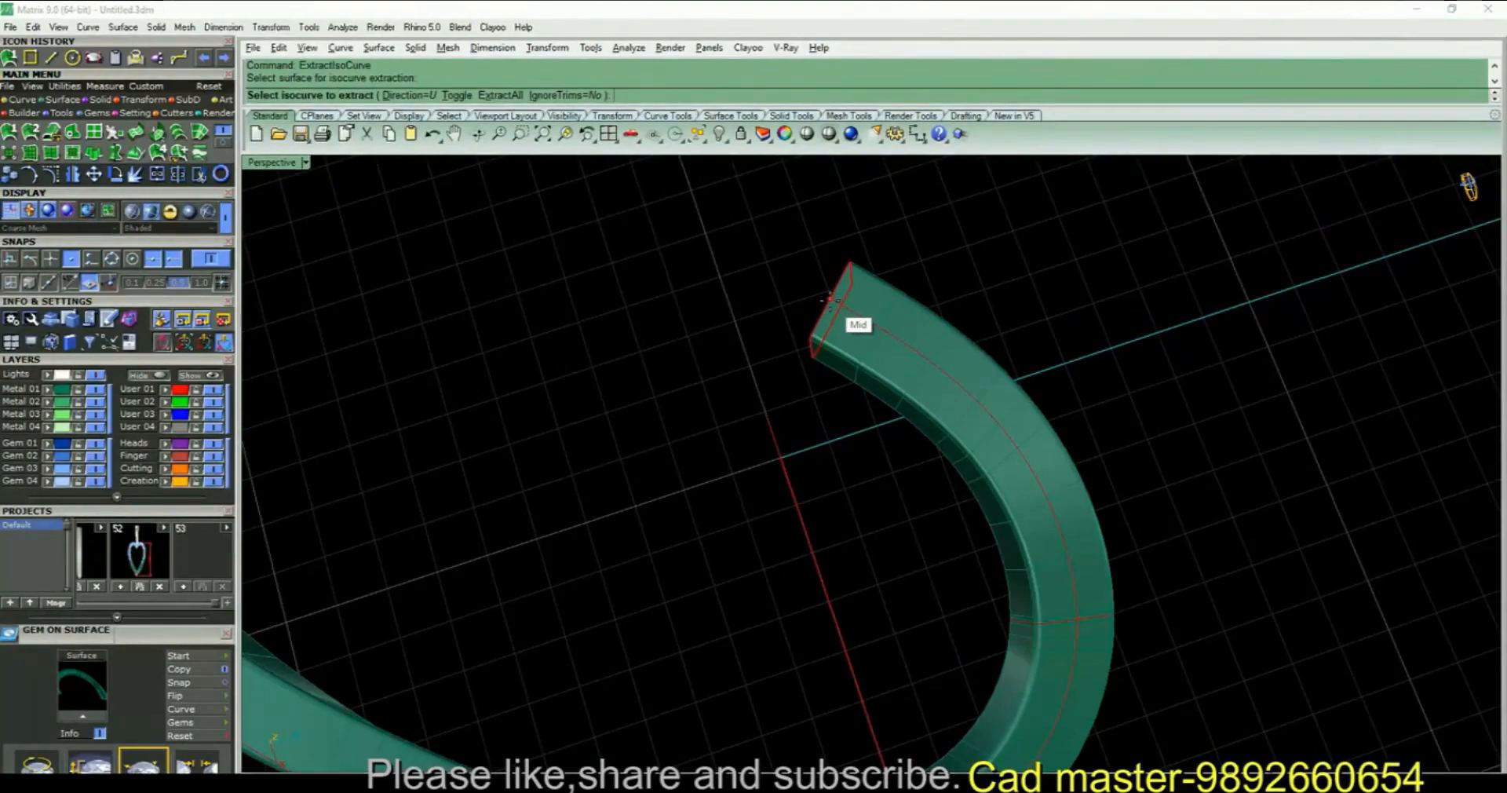
{"action": "left_click", "coordinate": [830, 298]}
{"action": "right_click_drag", "start_coordinate": [828, 318], "coordinate": [1001, 299]}
{"action": "key", "text": "Return"}
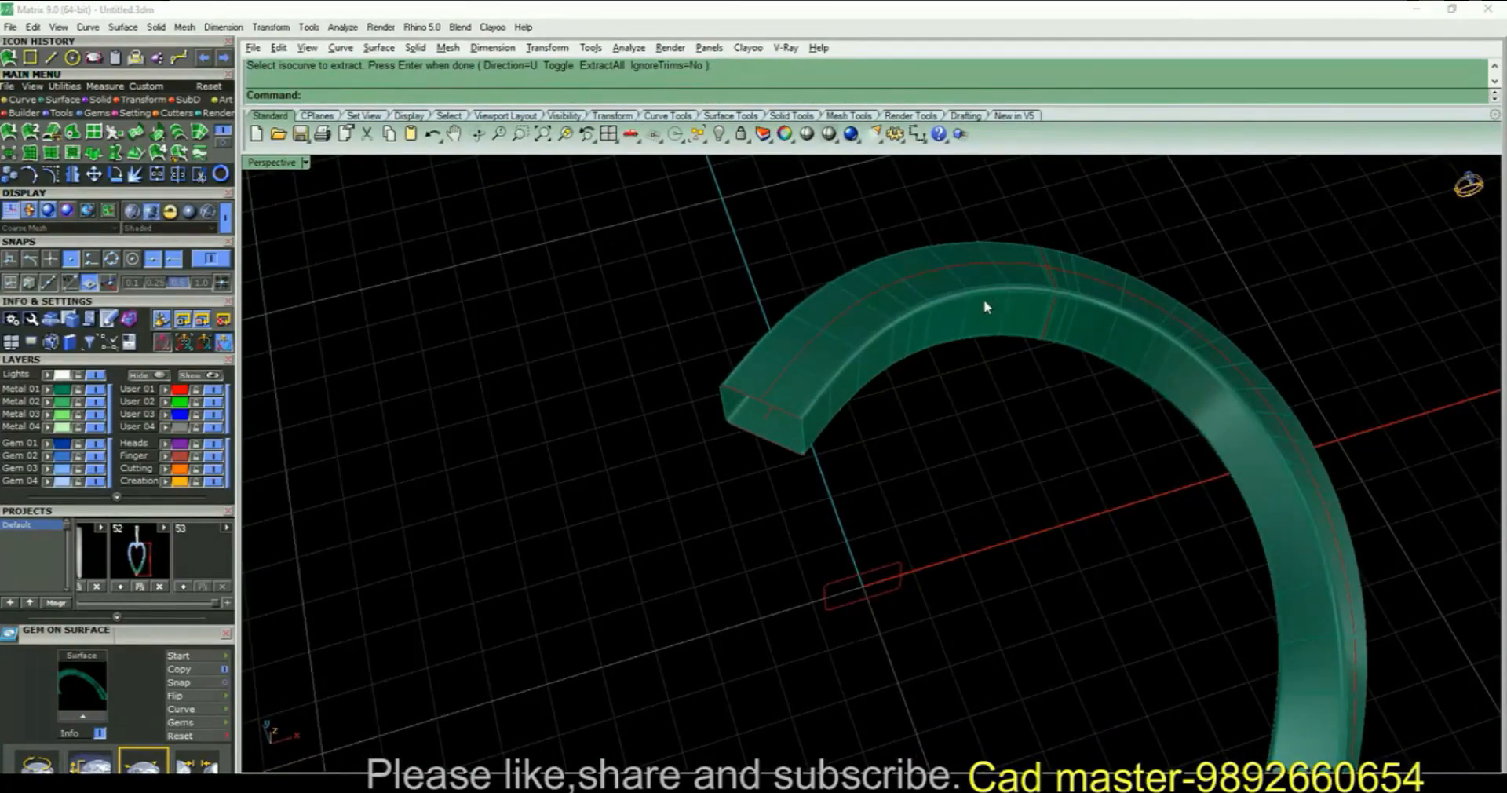
Split the extracted isocurve in the Top view at a point on the band's lower right side
{"action": "scroll", "coordinate": [807, 313], "scroll_direction": "up", "scroll_amount": 2}
{"action": "left_click", "coordinate": [822, 343]}
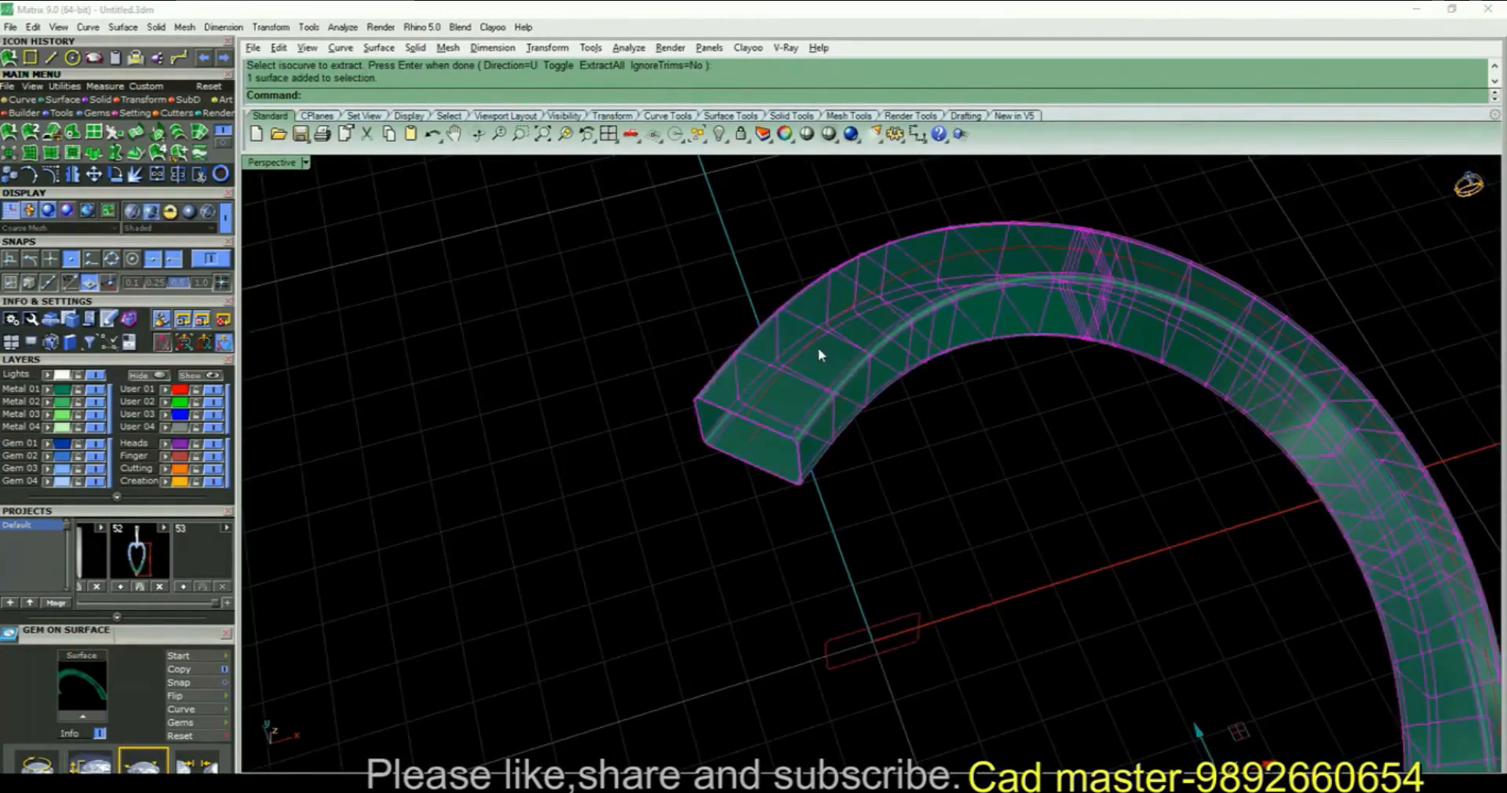
{"action": "scroll", "coordinate": [817, 330], "scroll_direction": "down", "scroll_amount": 2}
{"action": "key", "text": "ctrl+F1"}
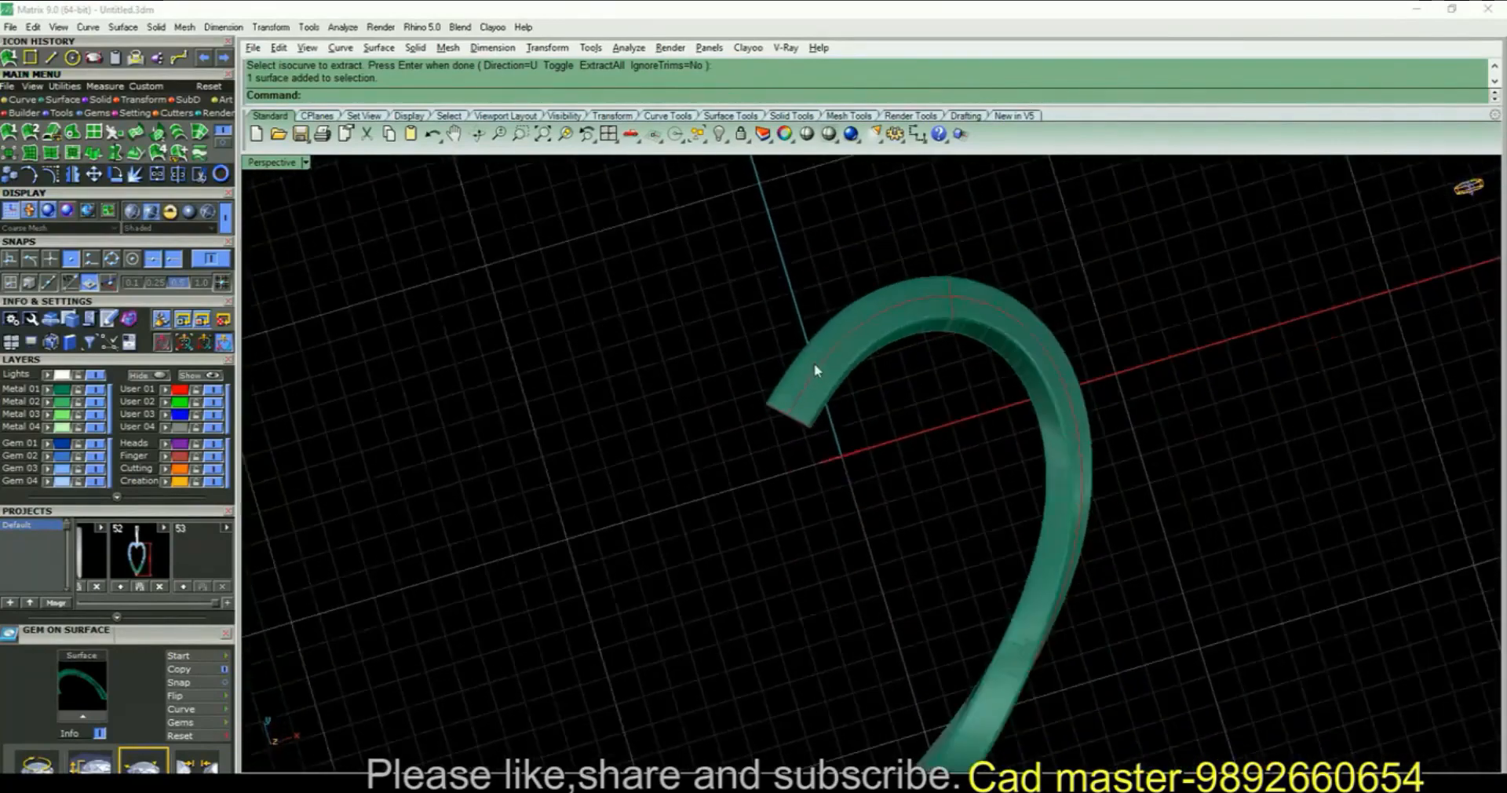
{"action": "left_click", "coordinate": [967, 430]}
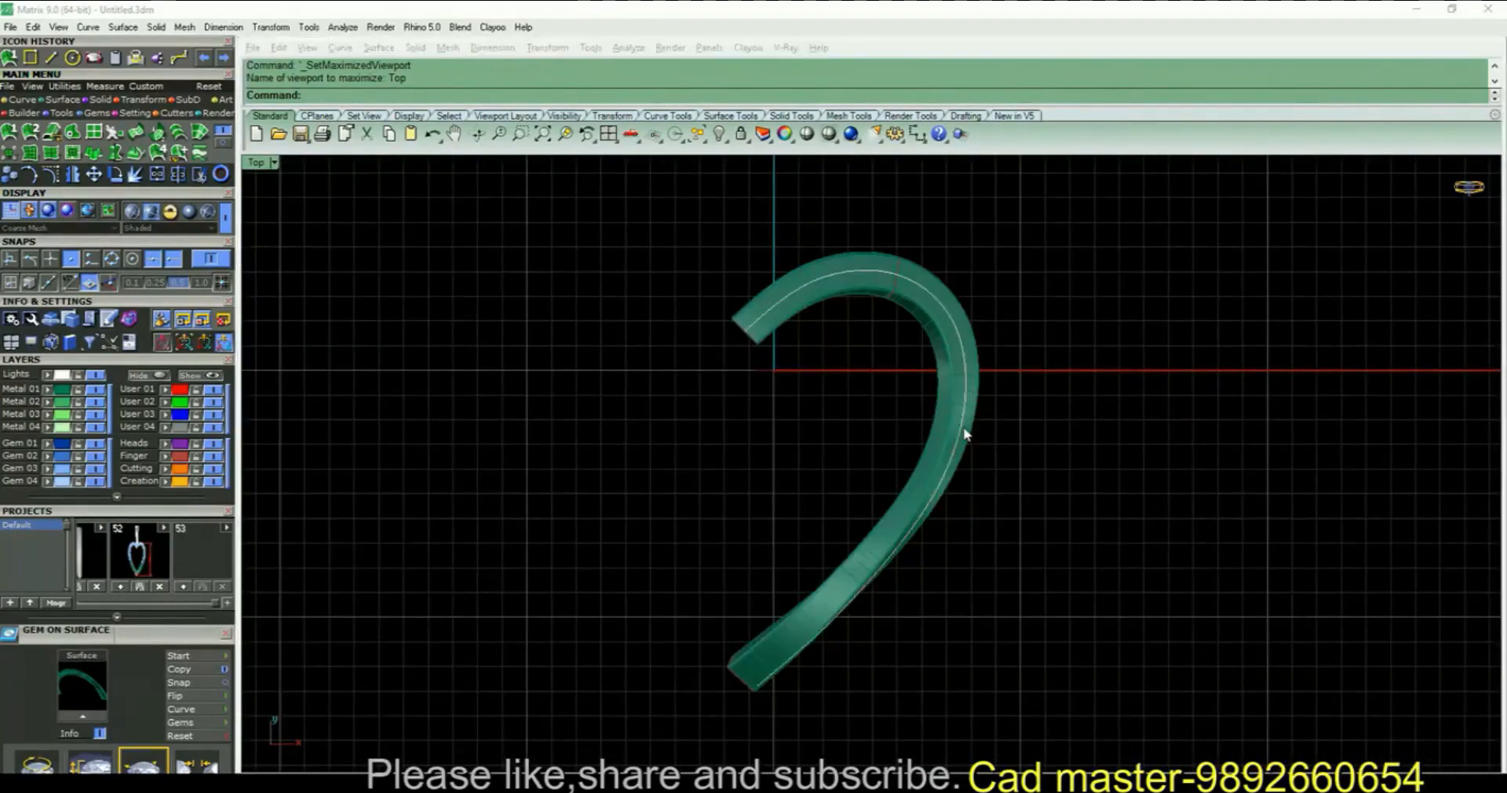
{"action": "left_click", "coordinate": [1014, 471]}
{"action": "type", "text": "s"}
{"action": "key", "text": "Return"}
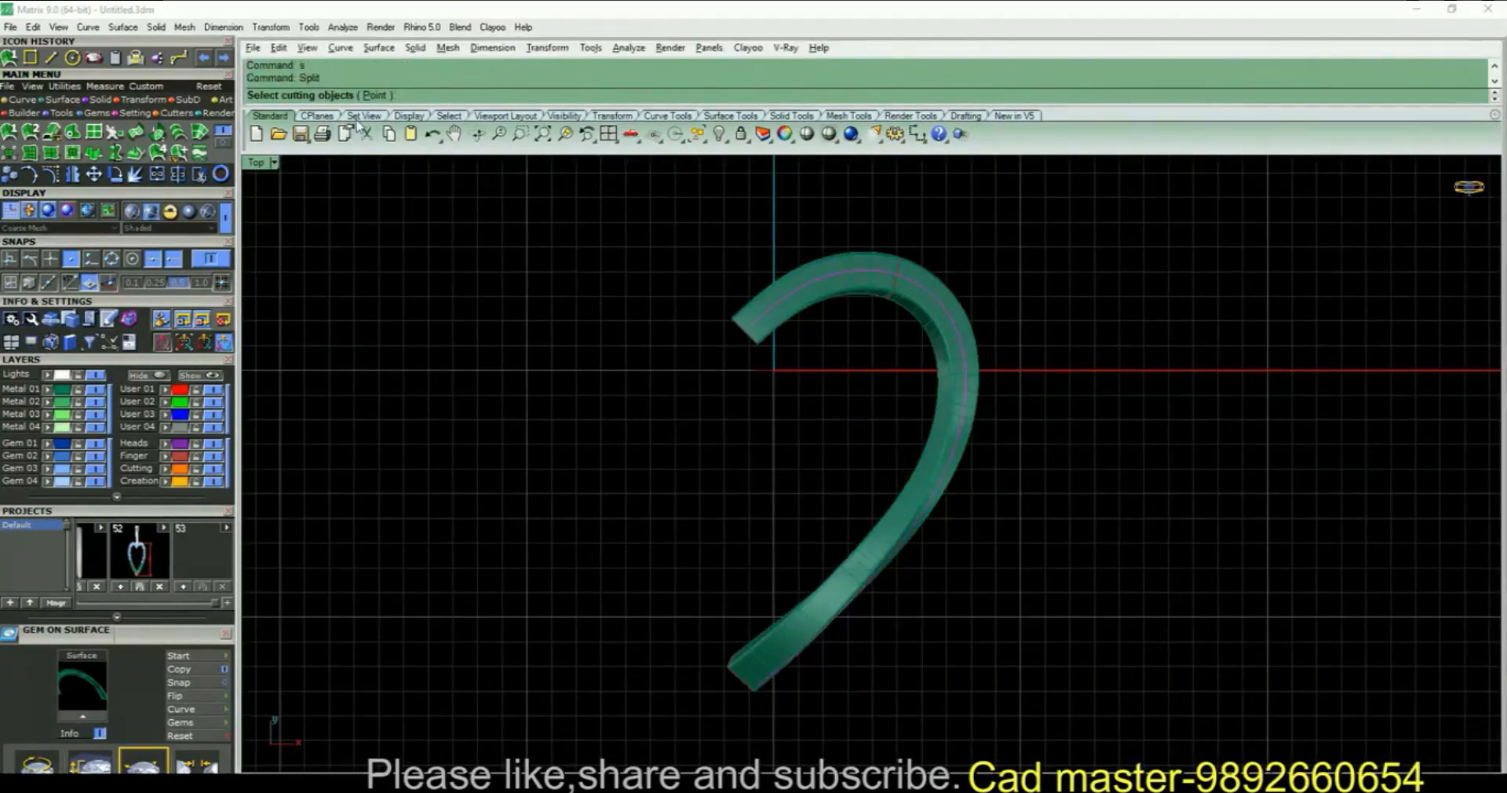
{"action": "left_click", "coordinate": [375, 95]}
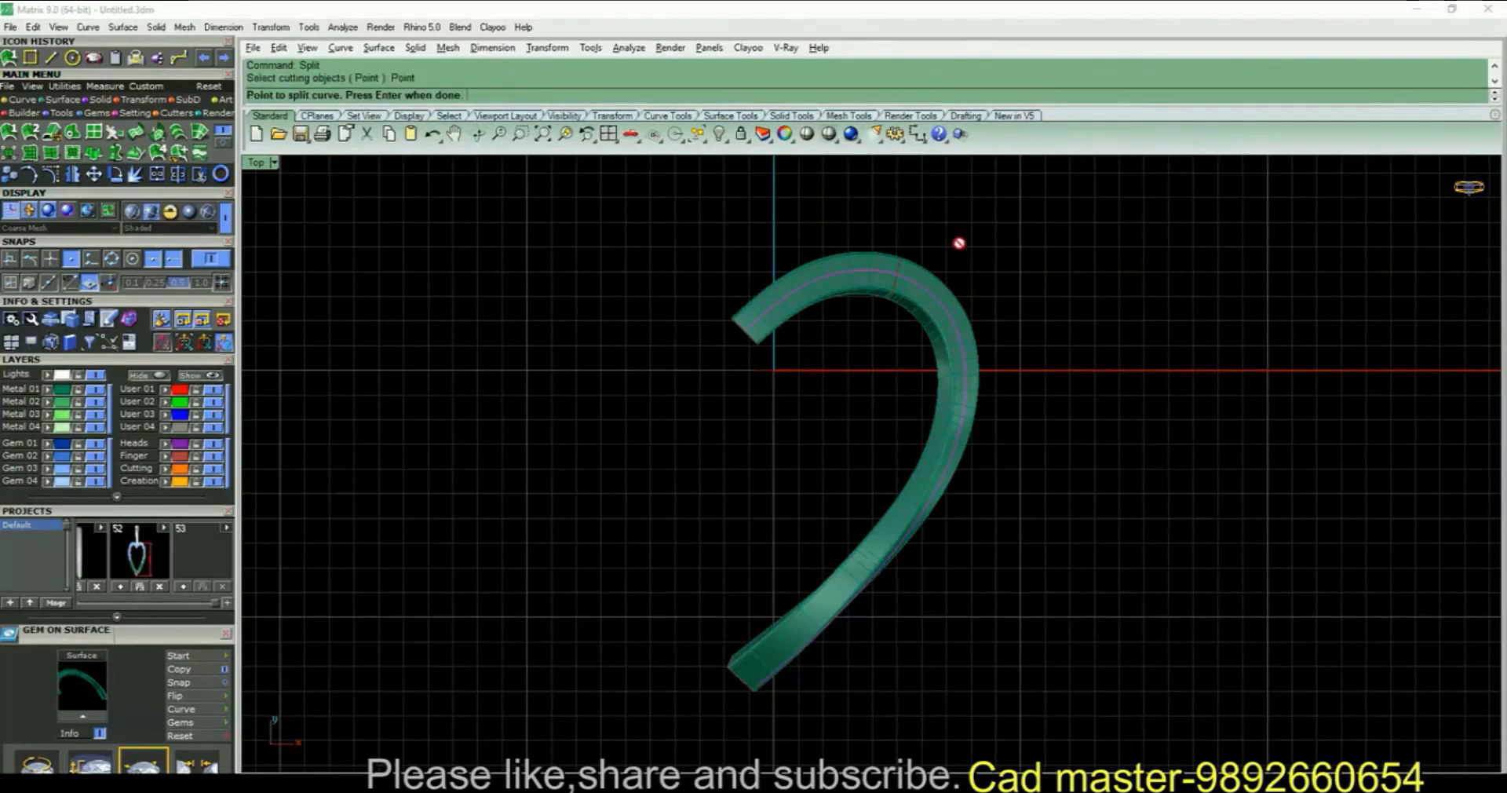
{"action": "left_click", "coordinate": [964, 474]}
{"action": "key", "text": "Return"}
Delete the lower piece of the split isocurve
{"action": "left_click", "coordinate": [970, 493]}
{"action": "left_click", "coordinate": [996, 524]}
{"action": "key", "text": "Delete"}
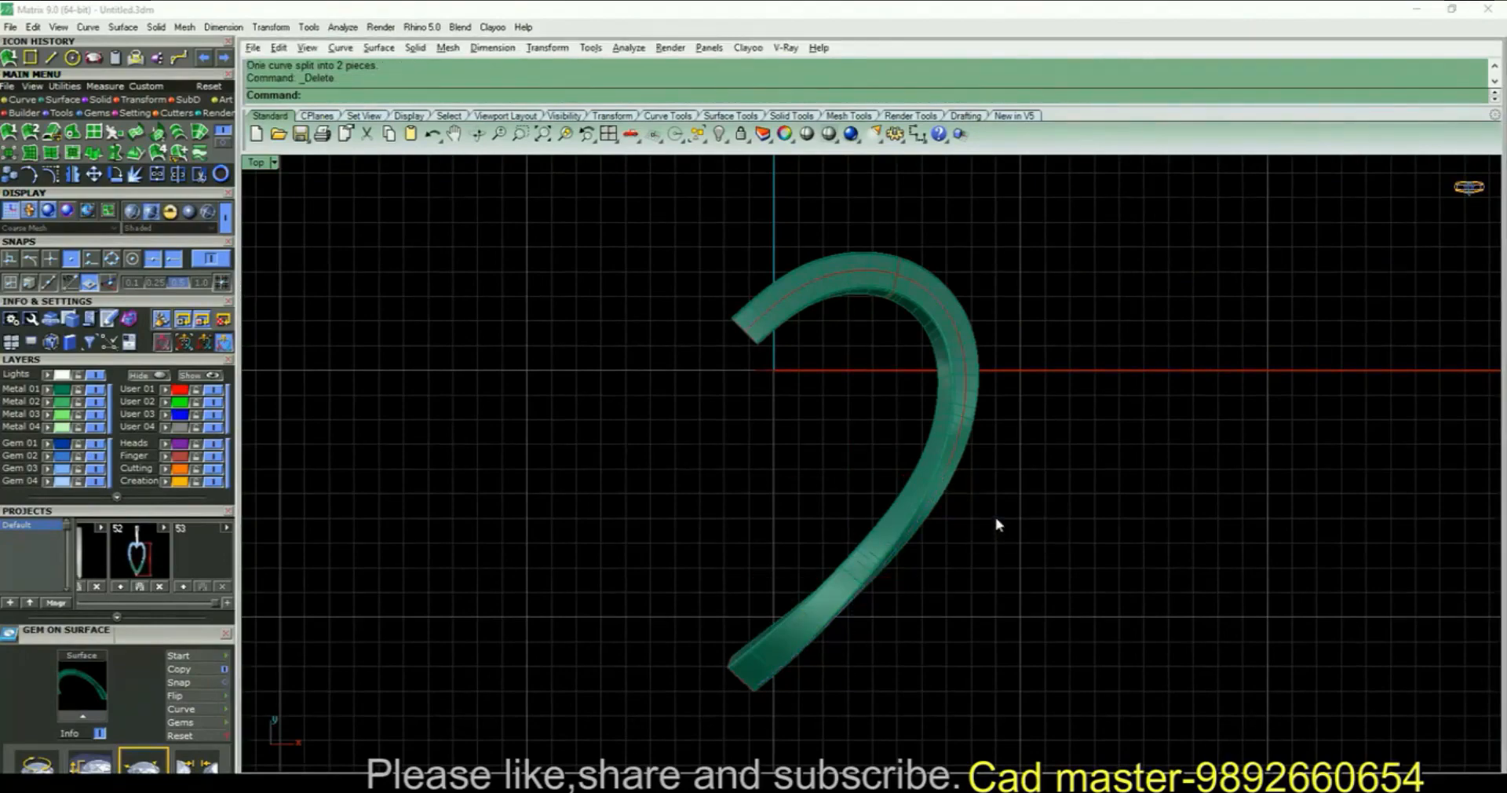
Split the remaining isocurve near the vertical axis at the band's upper end and delete the short end piece
{"action": "scroll", "coordinate": [784, 353], "scroll_direction": "up", "scroll_amount": 2}
{"action": "left_click", "coordinate": [792, 296]}
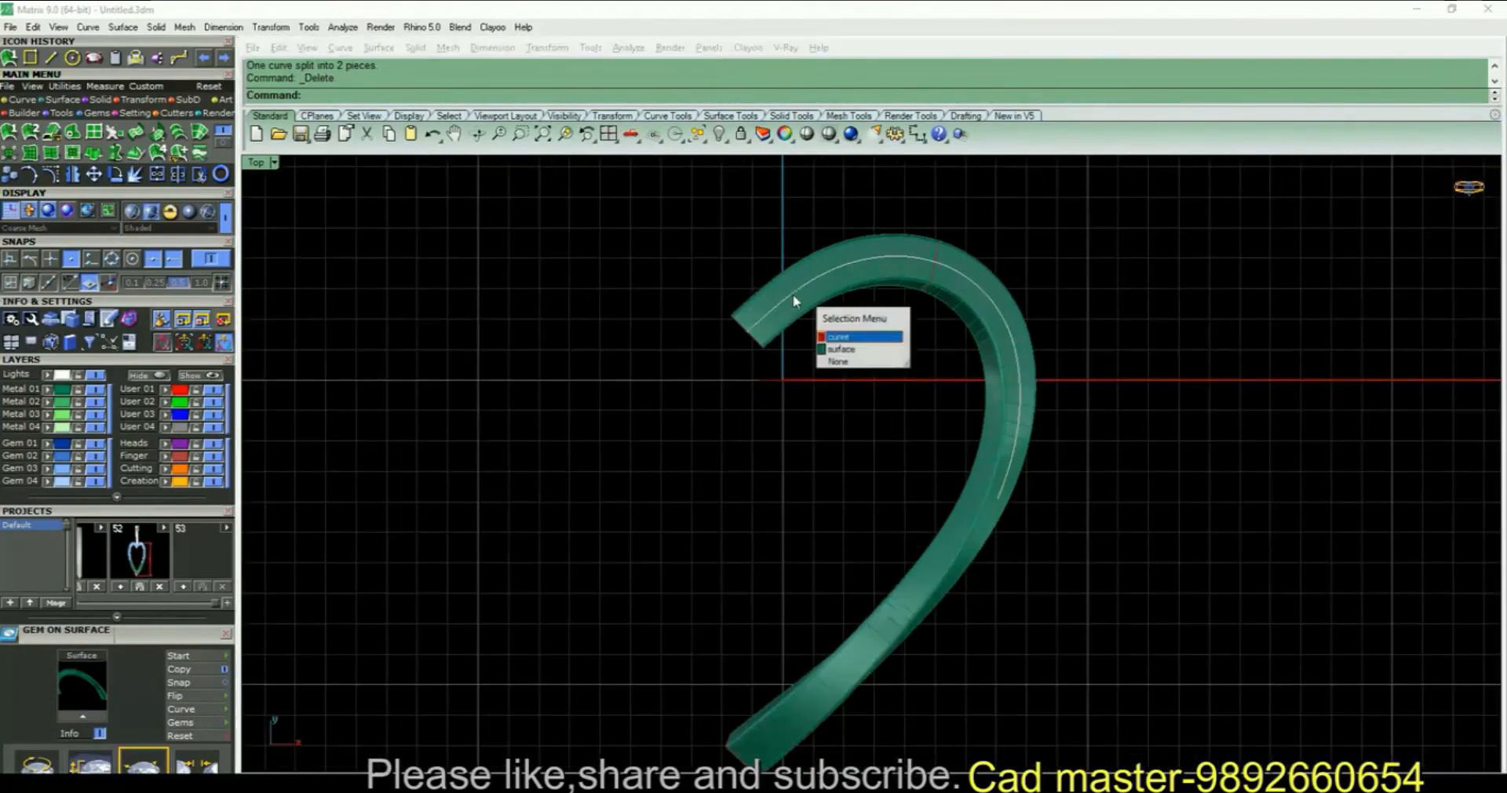
{"action": "left_click", "coordinate": [838, 334]}
{"action": "right_click", "coordinate": [831, 335]}
{"action": "left_click", "coordinate": [369, 95]}
{"action": "left_click", "coordinate": [802, 318]}
{"action": "key", "text": "Return"}
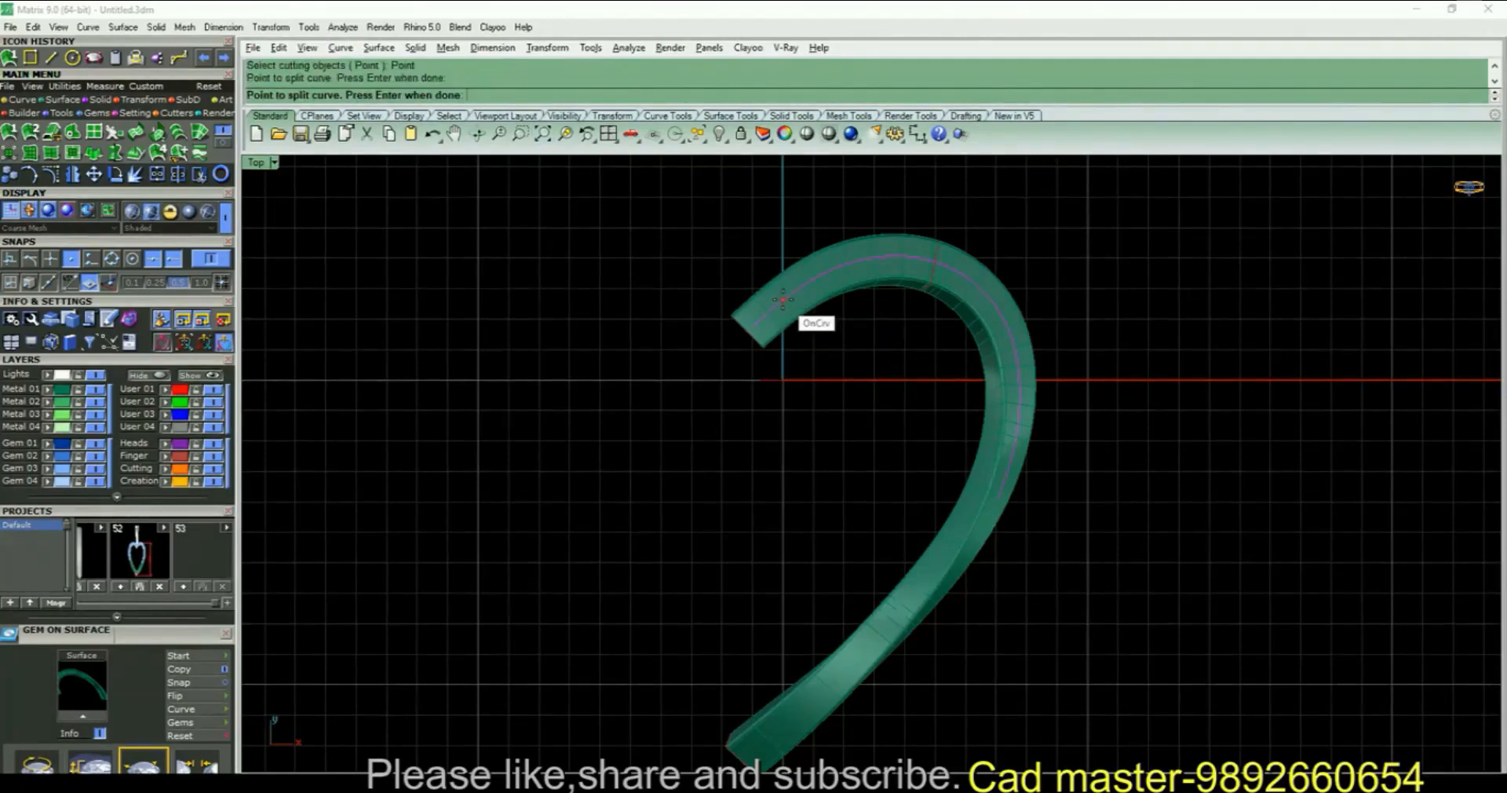
{"action": "left_click", "coordinate": [772, 310]}
{"action": "left_click", "coordinate": [824, 344]}
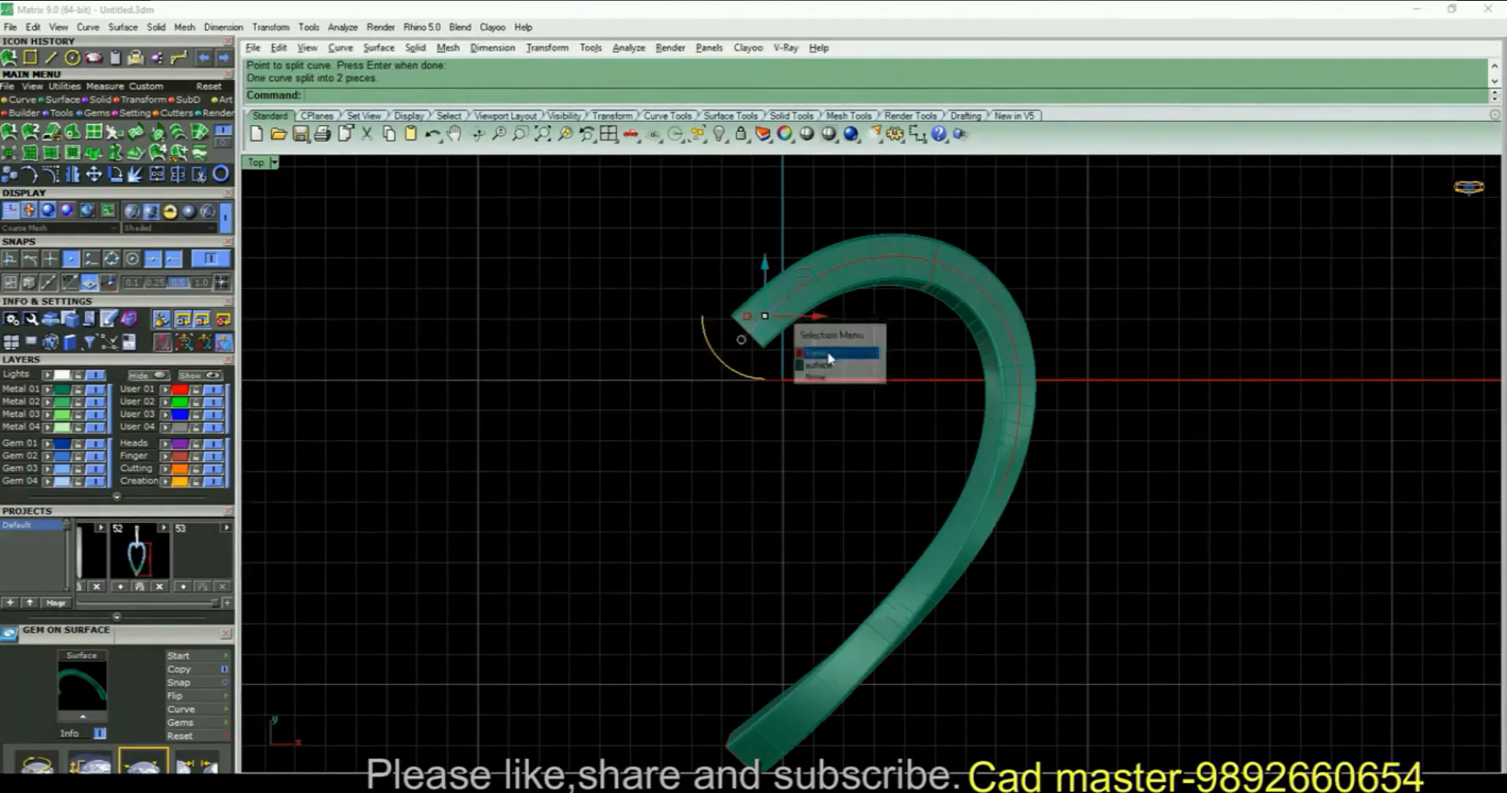
{"action": "key", "text": "Delete"}
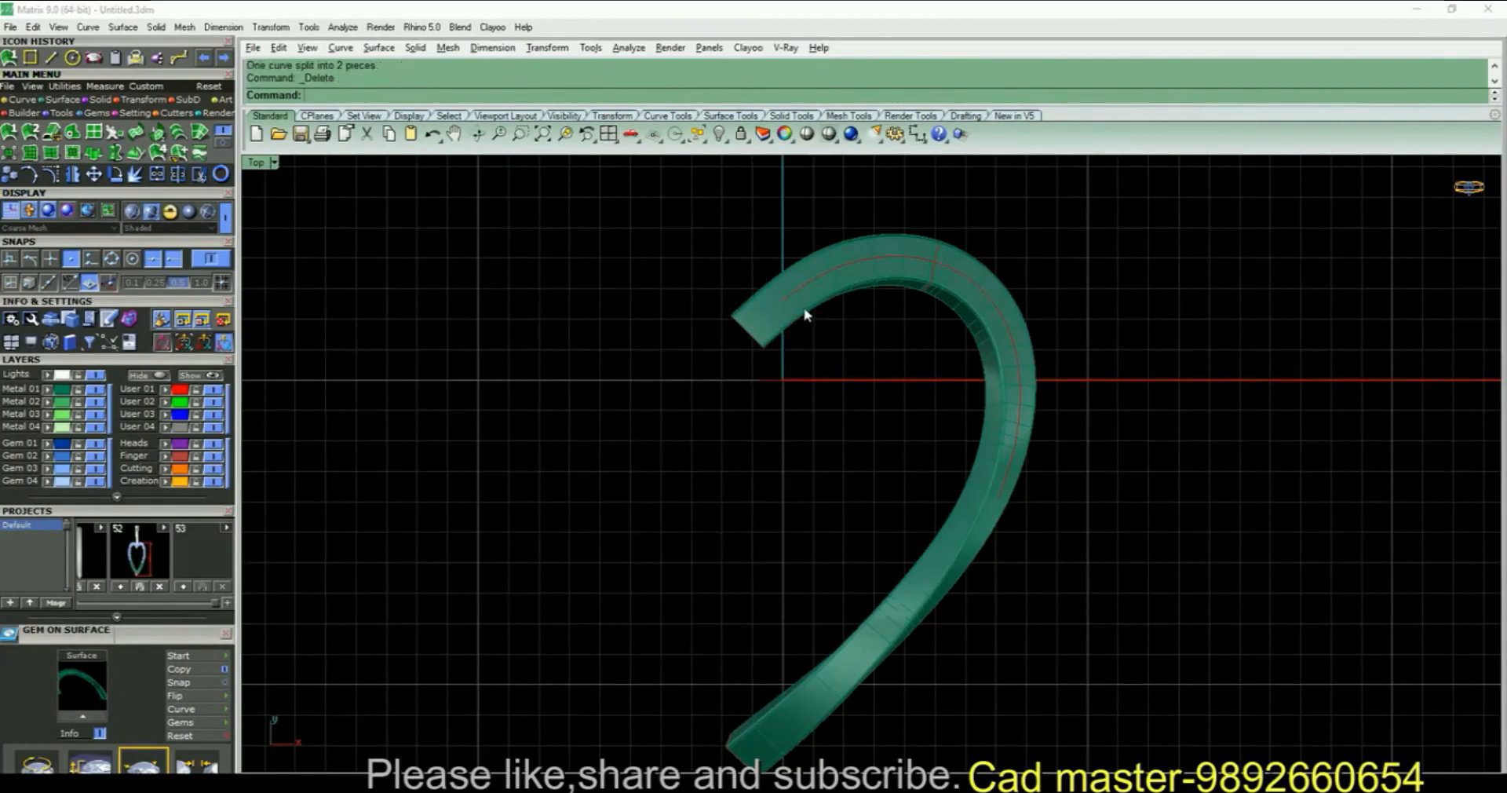
Place a point object at the upper start of the trimmed isocurve
{"action": "type", "text": "point"}
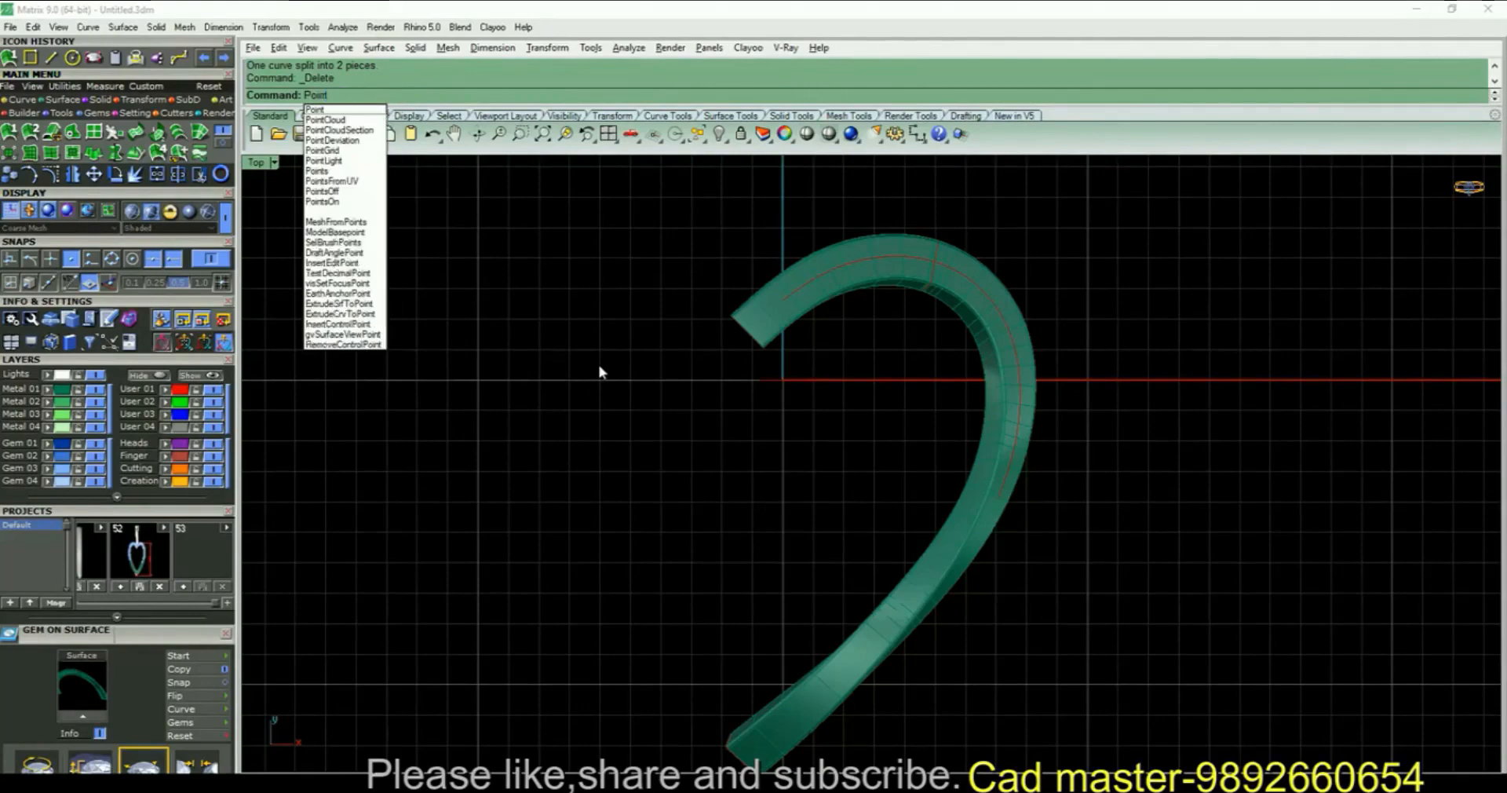
{"action": "key", "text": "Return"}
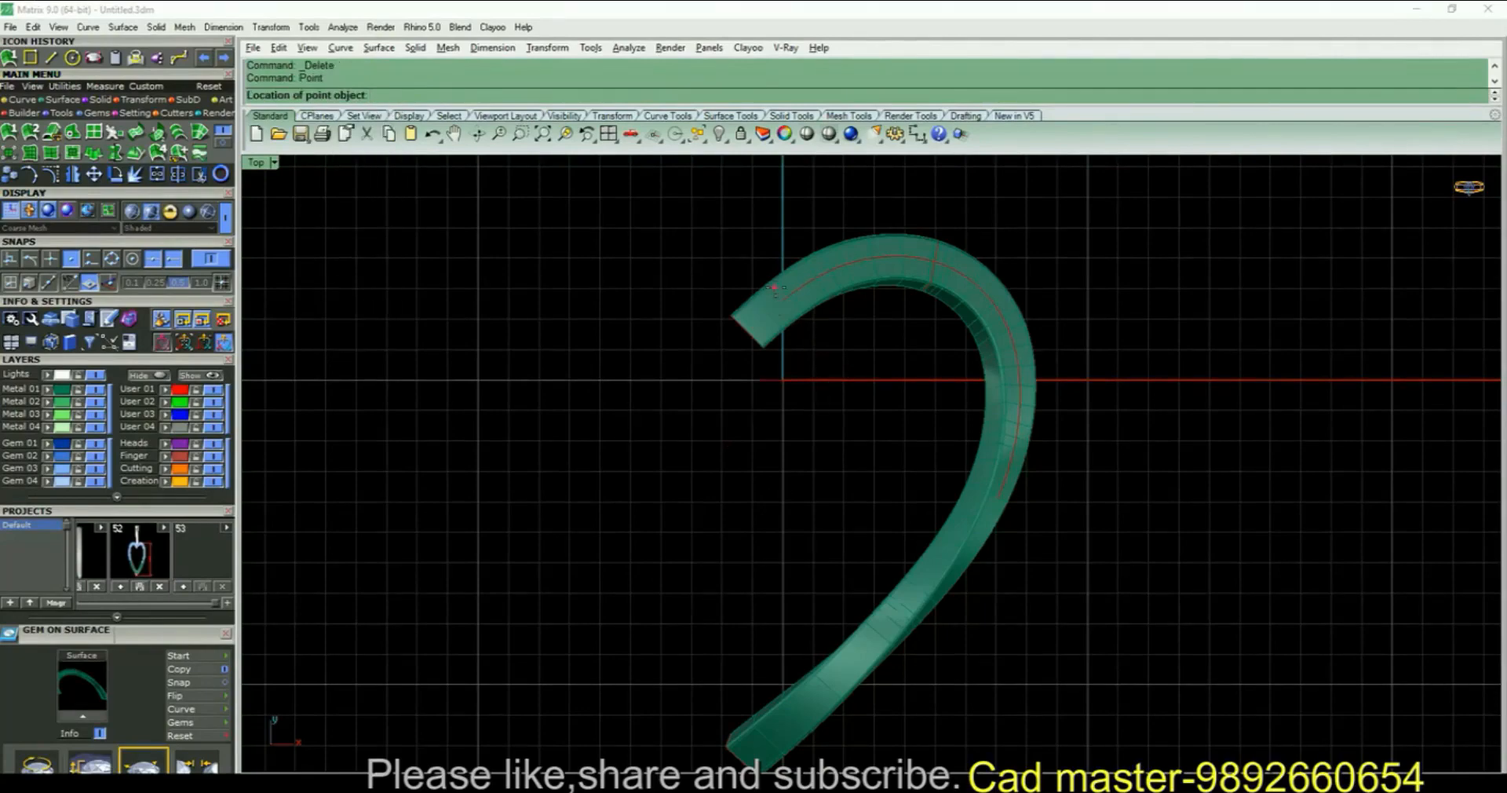
{"action": "left_click", "coordinate": [791, 316]}
{"action": "key", "text": "ctrl+F4"}
{"action": "right_click_drag", "start_coordinate": [853, 381], "coordinate": [736, 391]}
{"action": "scroll", "coordinate": [817, 373], "scroll_direction": "up", "scroll_amount": 3}
{"action": "left_click_drag", "start_coordinate": [710, 270], "coordinate": [781, 407]}
{"action": "type", "text": "arraycrv"}
{"action": "key", "text": "Return"}
{"action": "left_click", "coordinate": [795, 326]}
{"action": "left_click", "coordinate": [695, 317]}
{"action": "key", "text": "Escape"}
Array the point object along the trimmed isocurve with 1.2 mm between items and Freeform orientation
{"action": "left_click_drag", "start_coordinate": [699, 276], "coordinate": [762, 396]}
{"action": "type", "text": "a"}
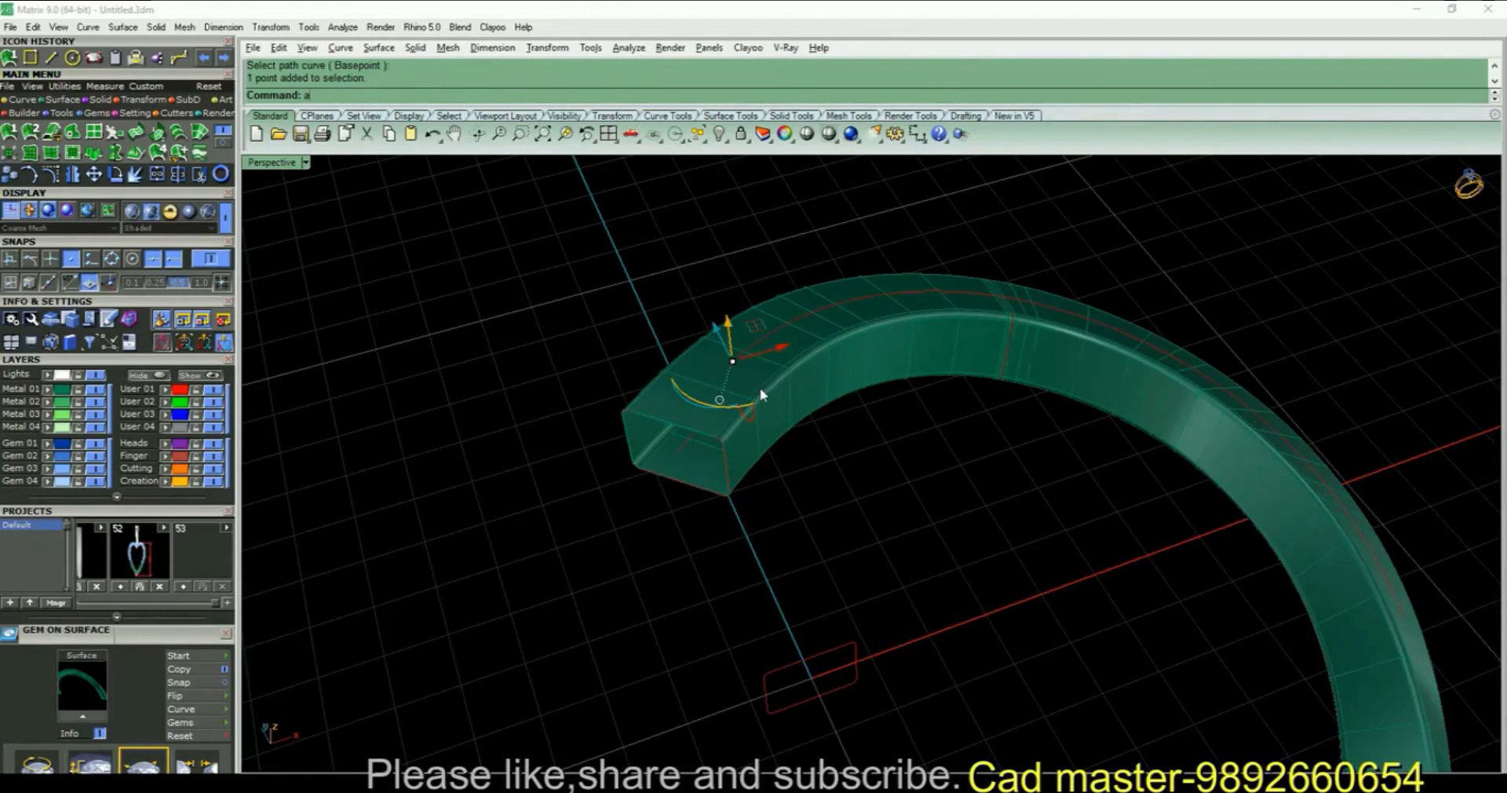
{"action": "type", "text": "r"}
{"action": "key", "text": "Return"}
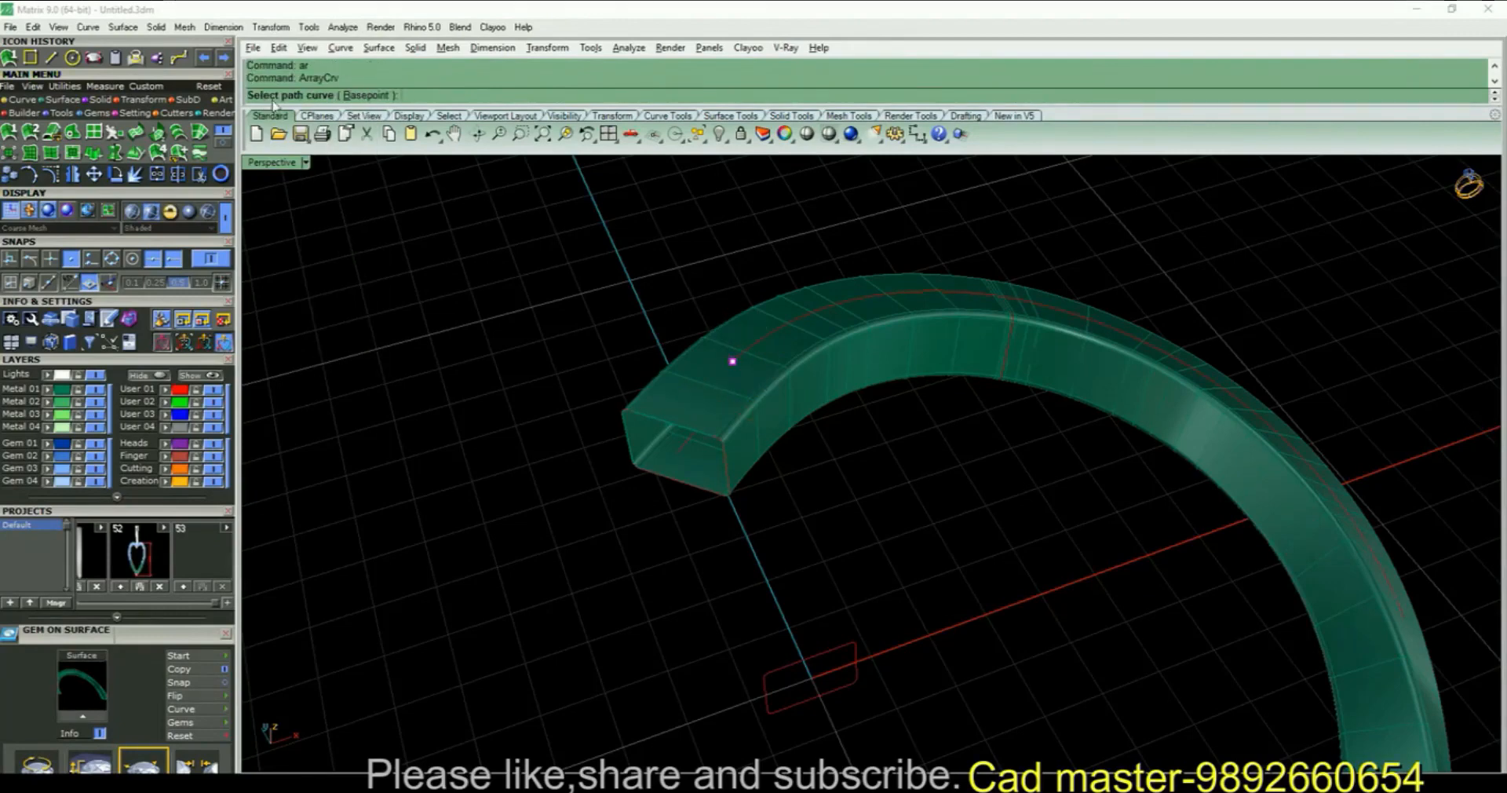
{"action": "left_click", "coordinate": [759, 346]}
{"action": "left_click", "coordinate": [739, 317]}
{"action": "left_click", "coordinate": [740, 299]}
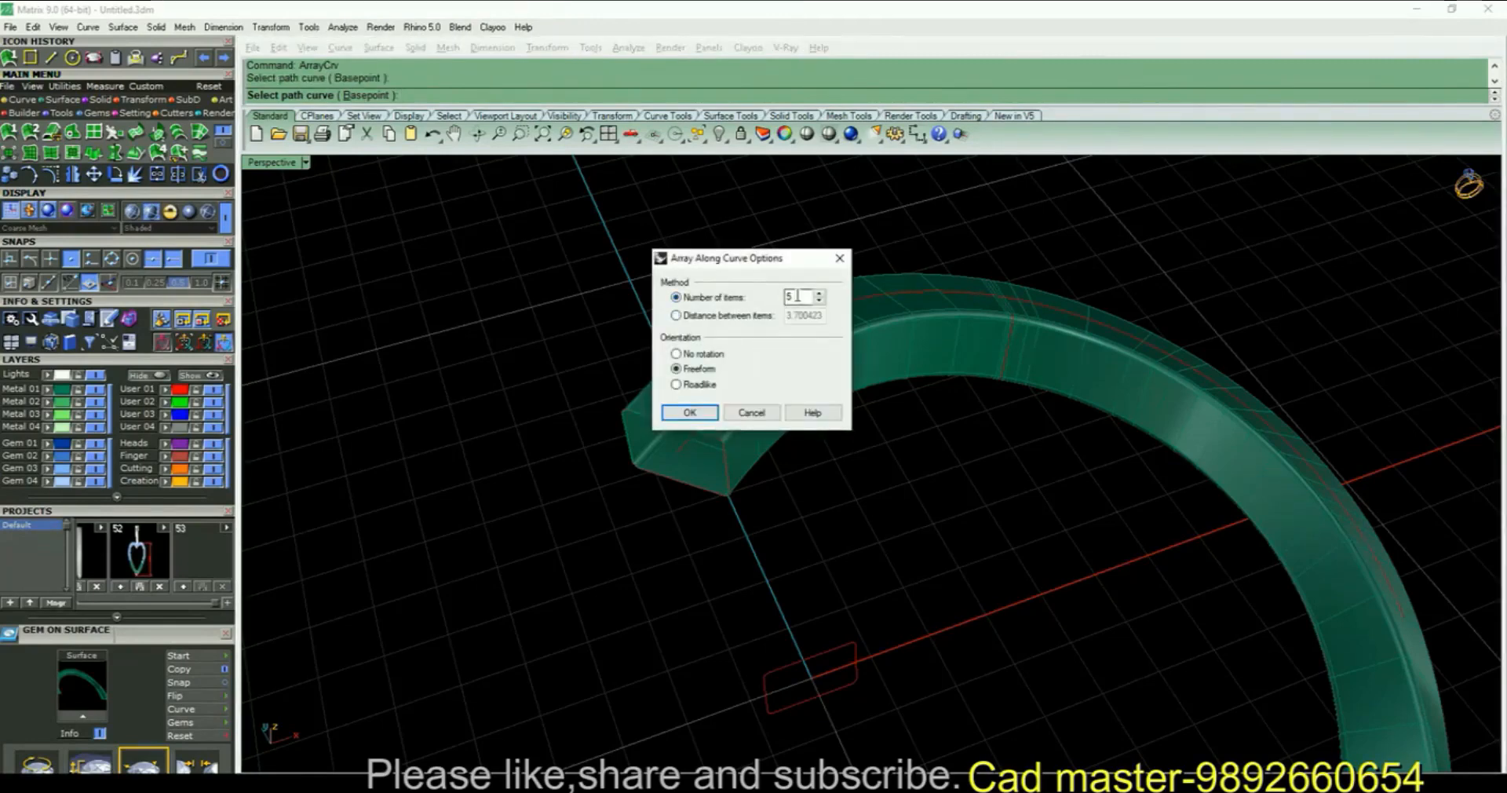
{"action": "left_click", "coordinate": [743, 318]}
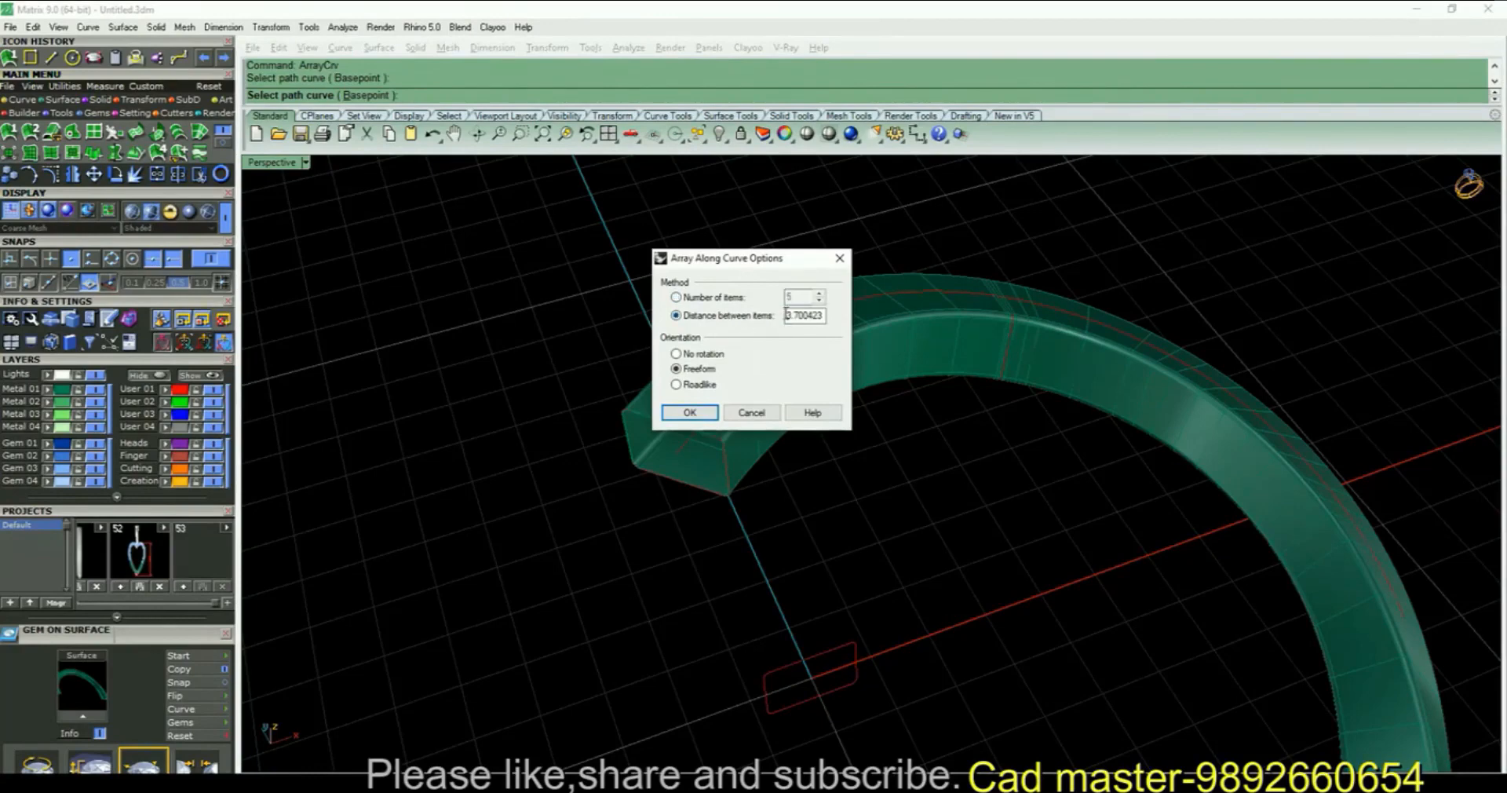
{"action": "left_click_drag", "start_coordinate": [786, 315], "coordinate": [844, 325]}
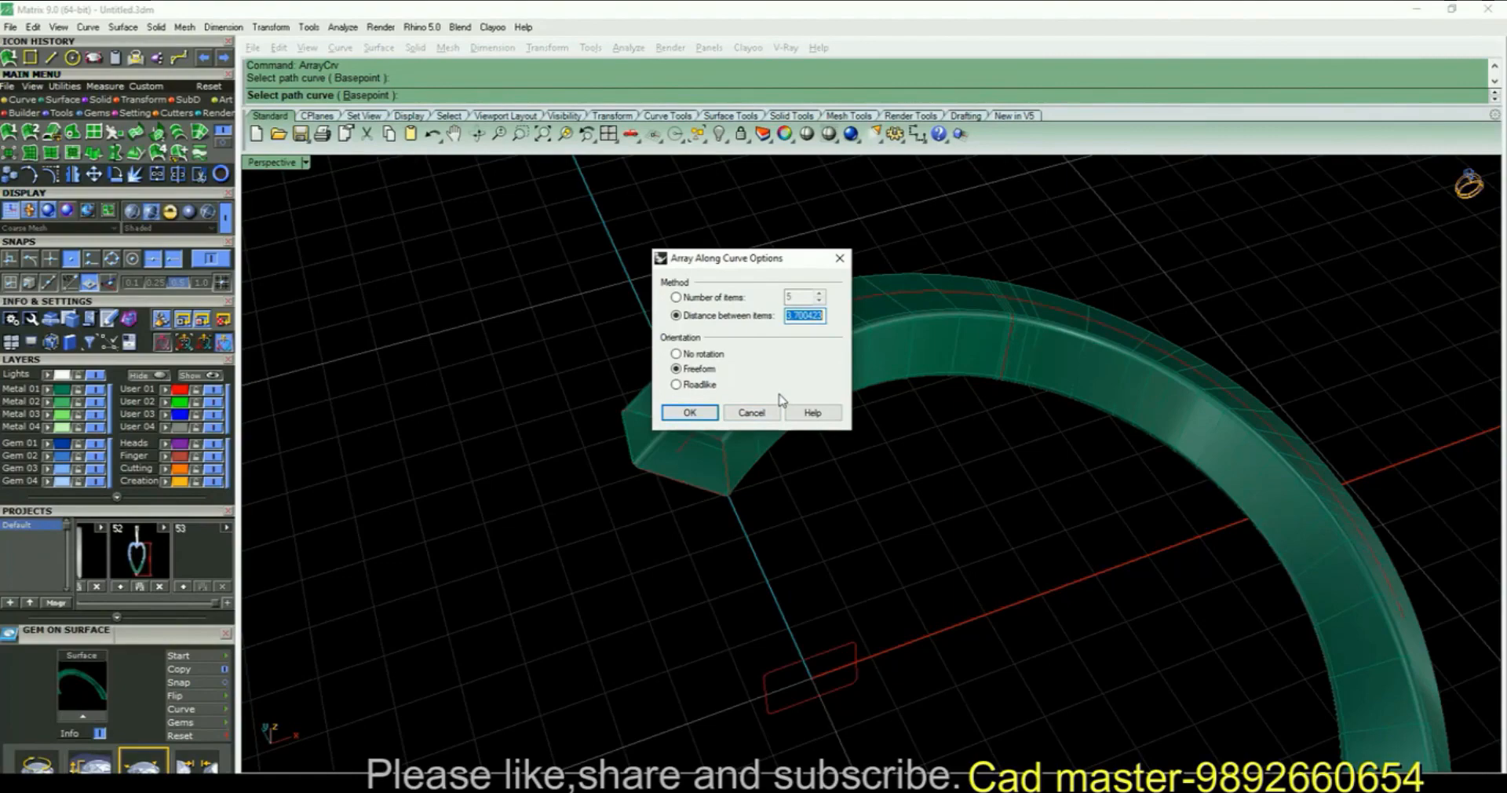
{"action": "type", "text": "1.2"}
{"action": "left_click", "coordinate": [698, 407]}
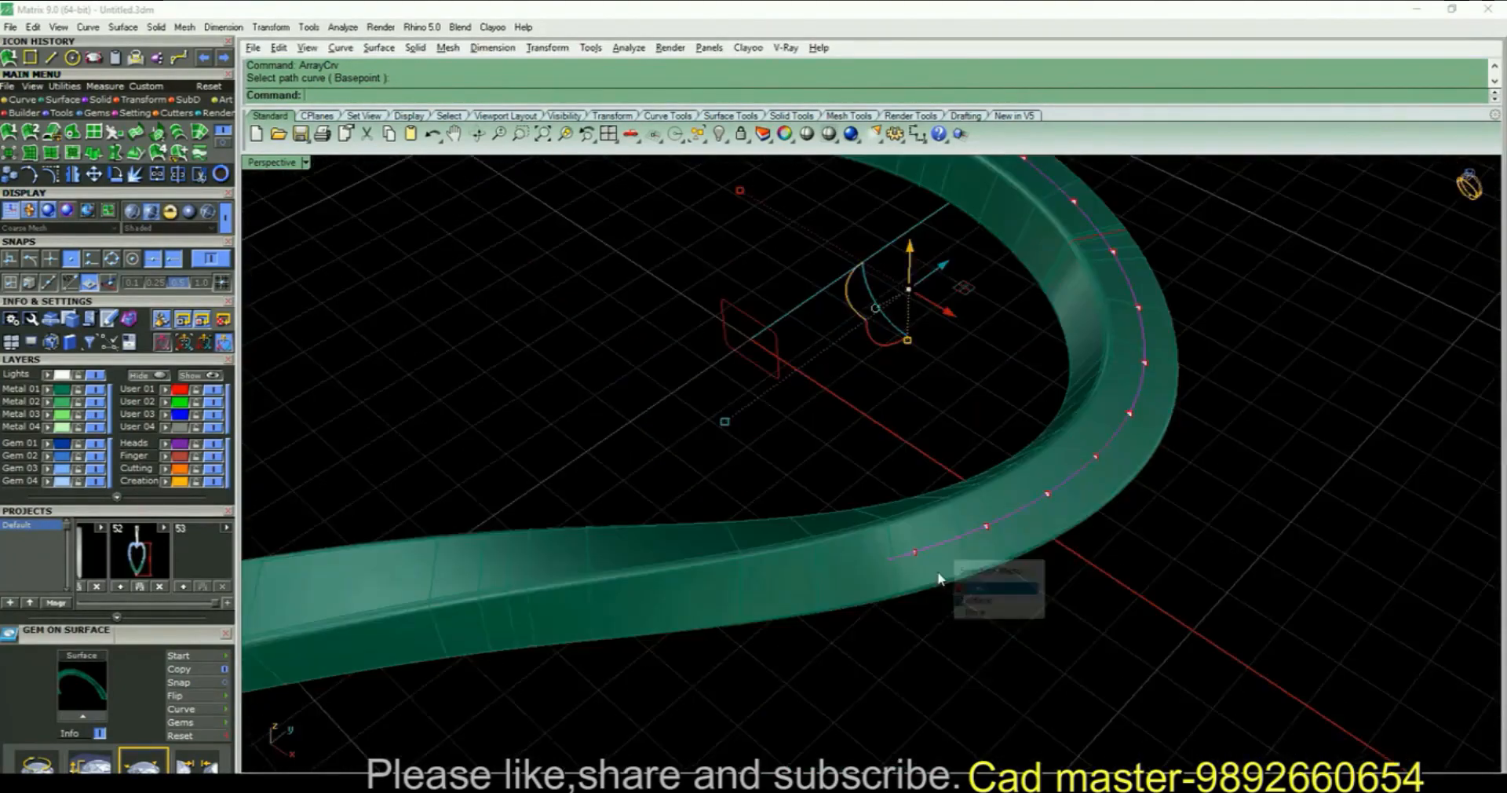
Split the isocurve at the last arrayed point and delete the short leftover piece beyond it
{"action": "left_click", "coordinate": [984, 594]}
{"action": "key", "text": "Return"}
{"action": "left_click", "coordinate": [911, 558]}
{"action": "left_click", "coordinate": [949, 588]}
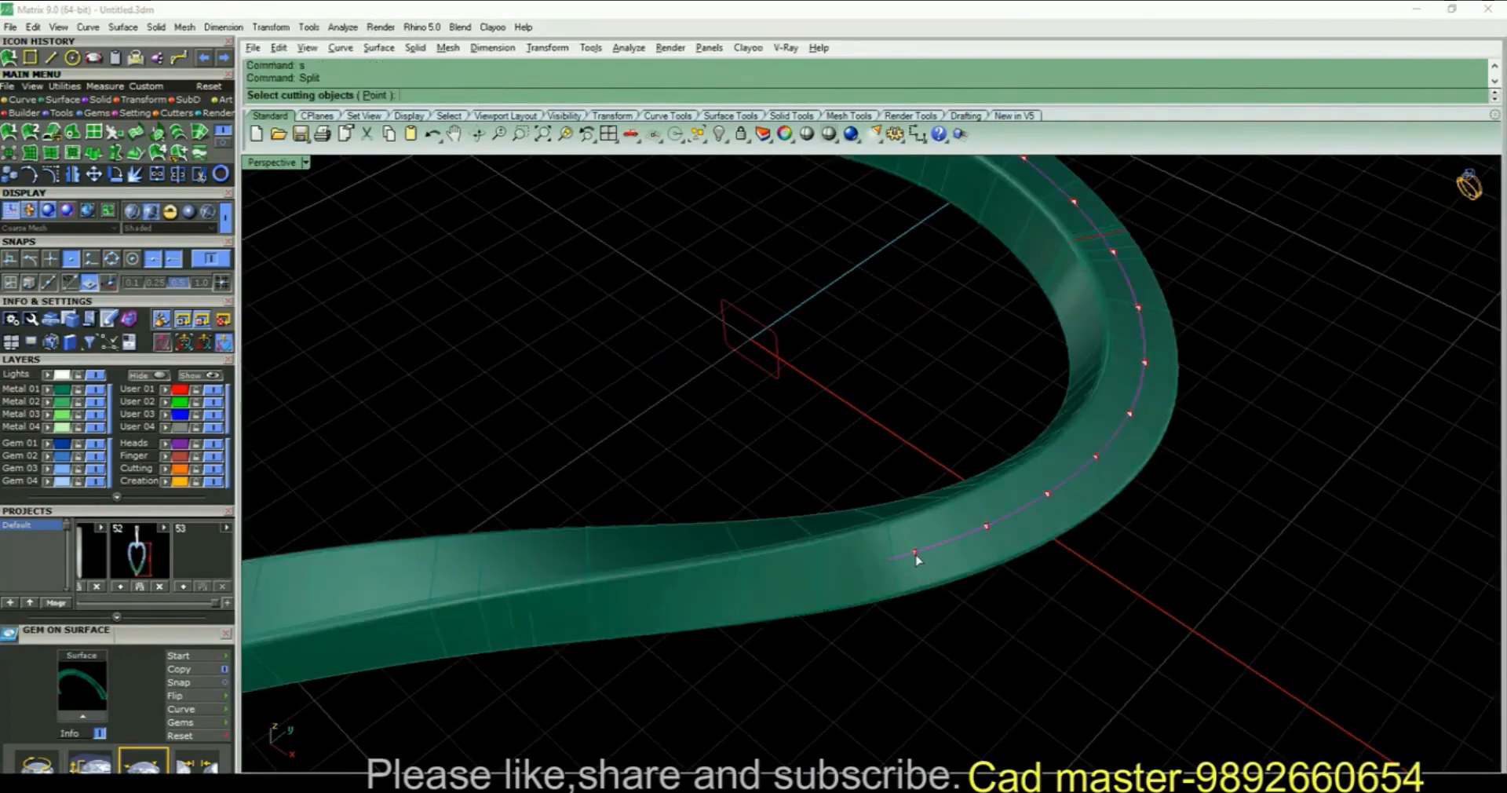
{"action": "key", "text": "Return"}
{"action": "left_click", "coordinate": [907, 561]}
{"action": "left_click", "coordinate": [958, 594]}
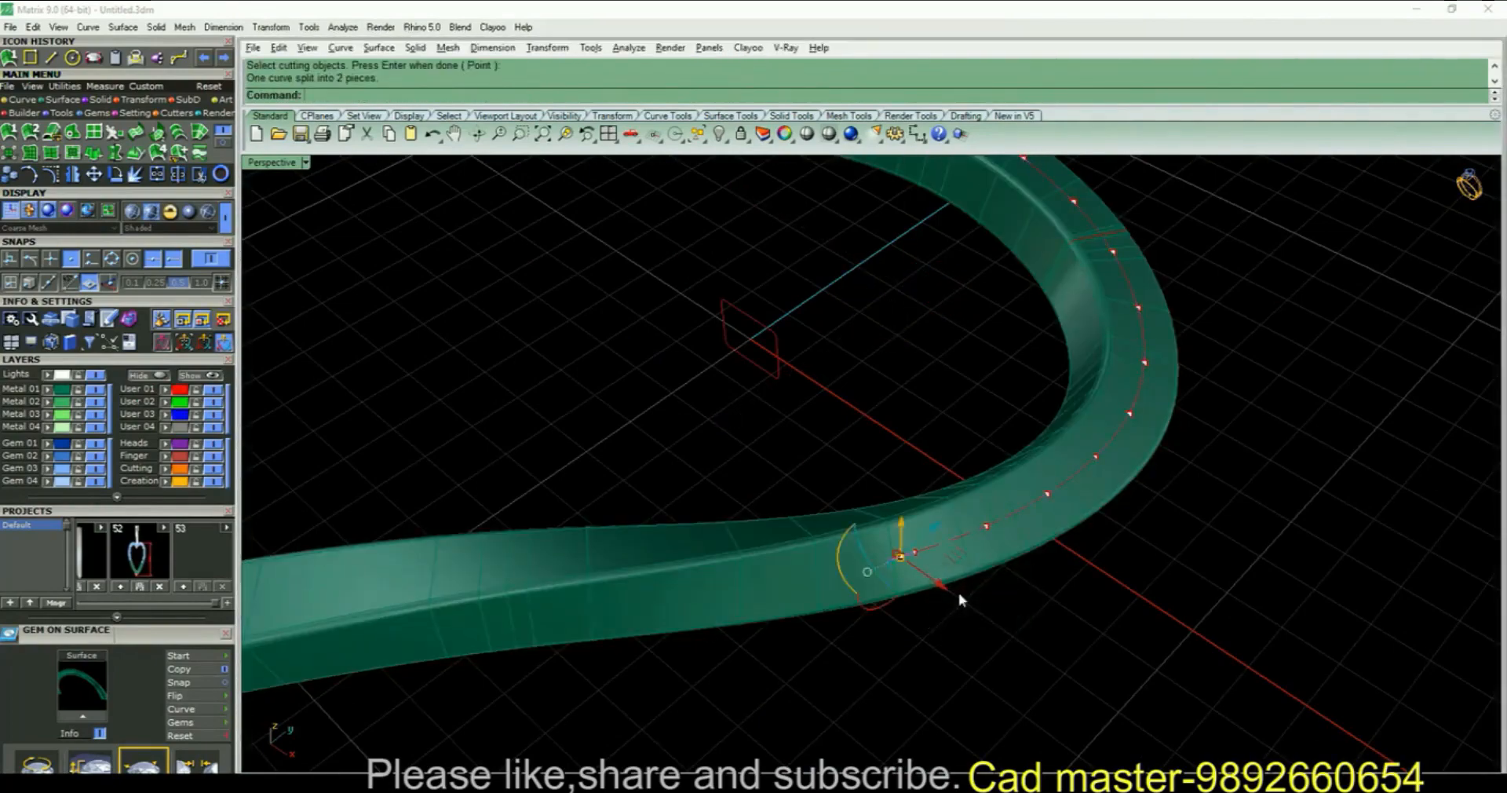
{"action": "key", "text": "Delete"}
{"action": "scroll", "coordinate": [841, 451], "scroll_direction": "down", "scroll_amount": 3}
{"action": "right_click_drag", "start_coordinate": [840, 450], "coordinate": [911, 376]}
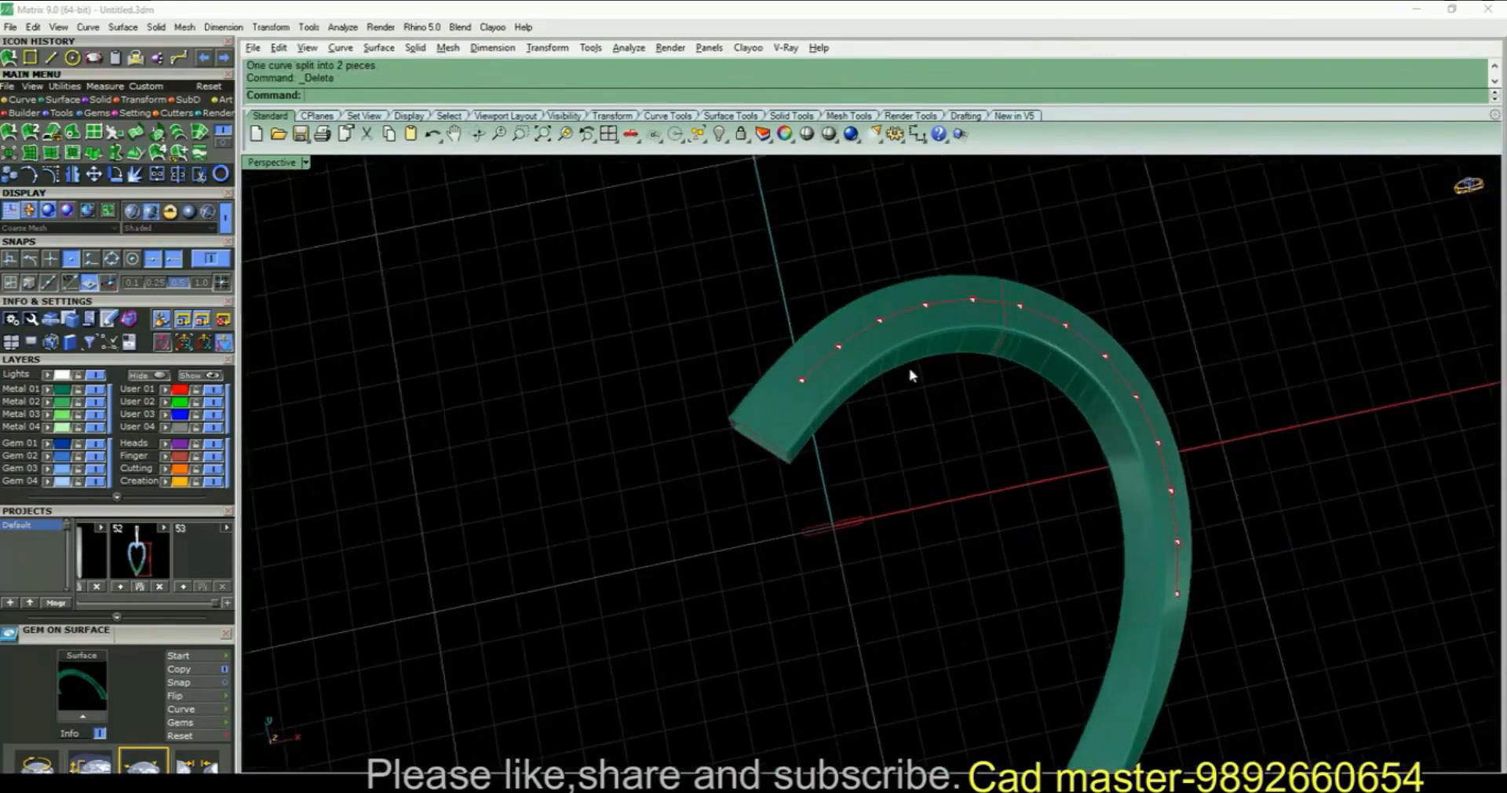
{"action": "scroll", "coordinate": [831, 333], "scroll_direction": "up", "scroll_amount": 3}
{"action": "left_click", "coordinate": [837, 332]}
{"action": "key", "text": "F6"}
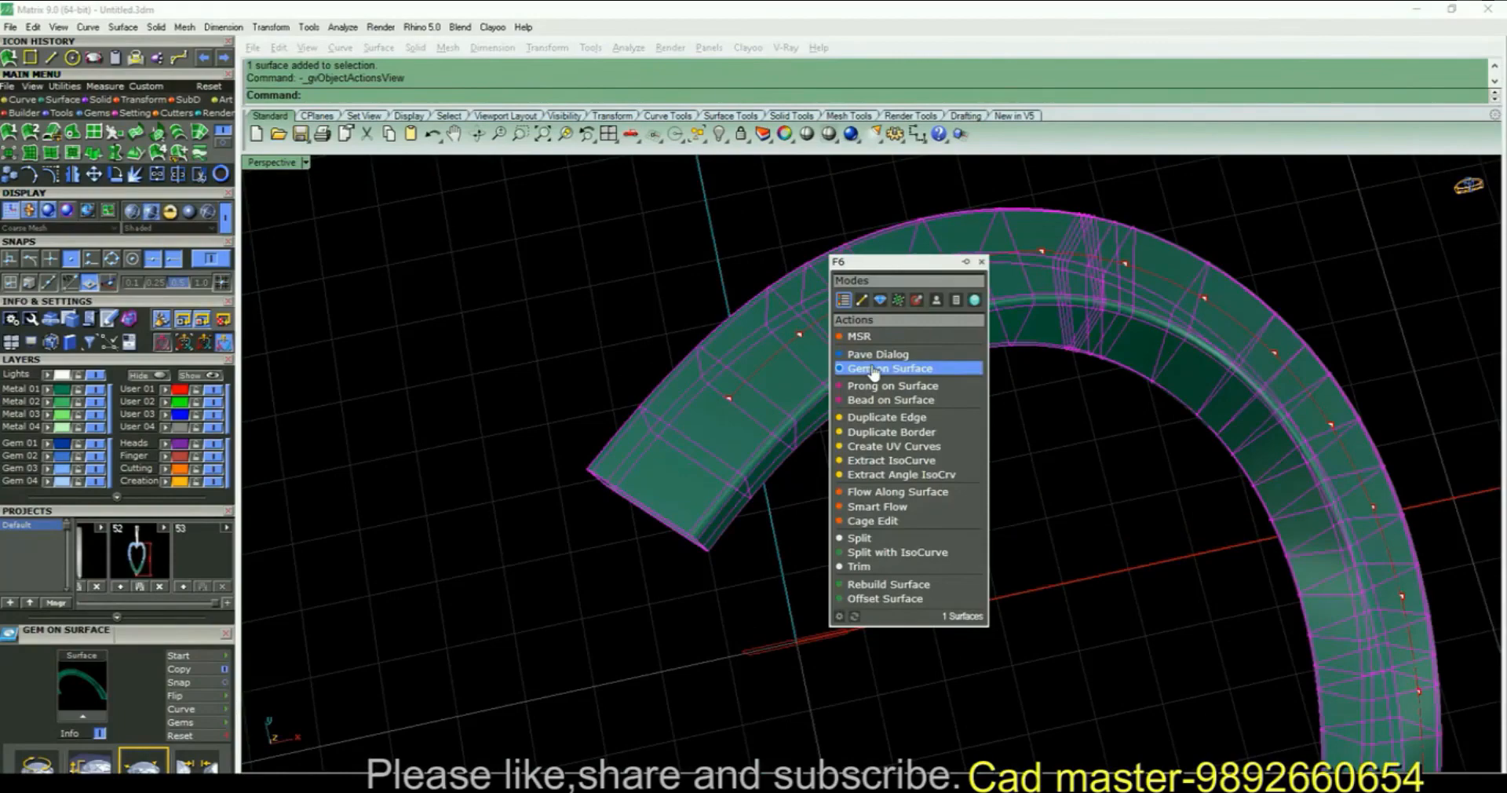
{"action": "left_click", "coordinate": [874, 370]}
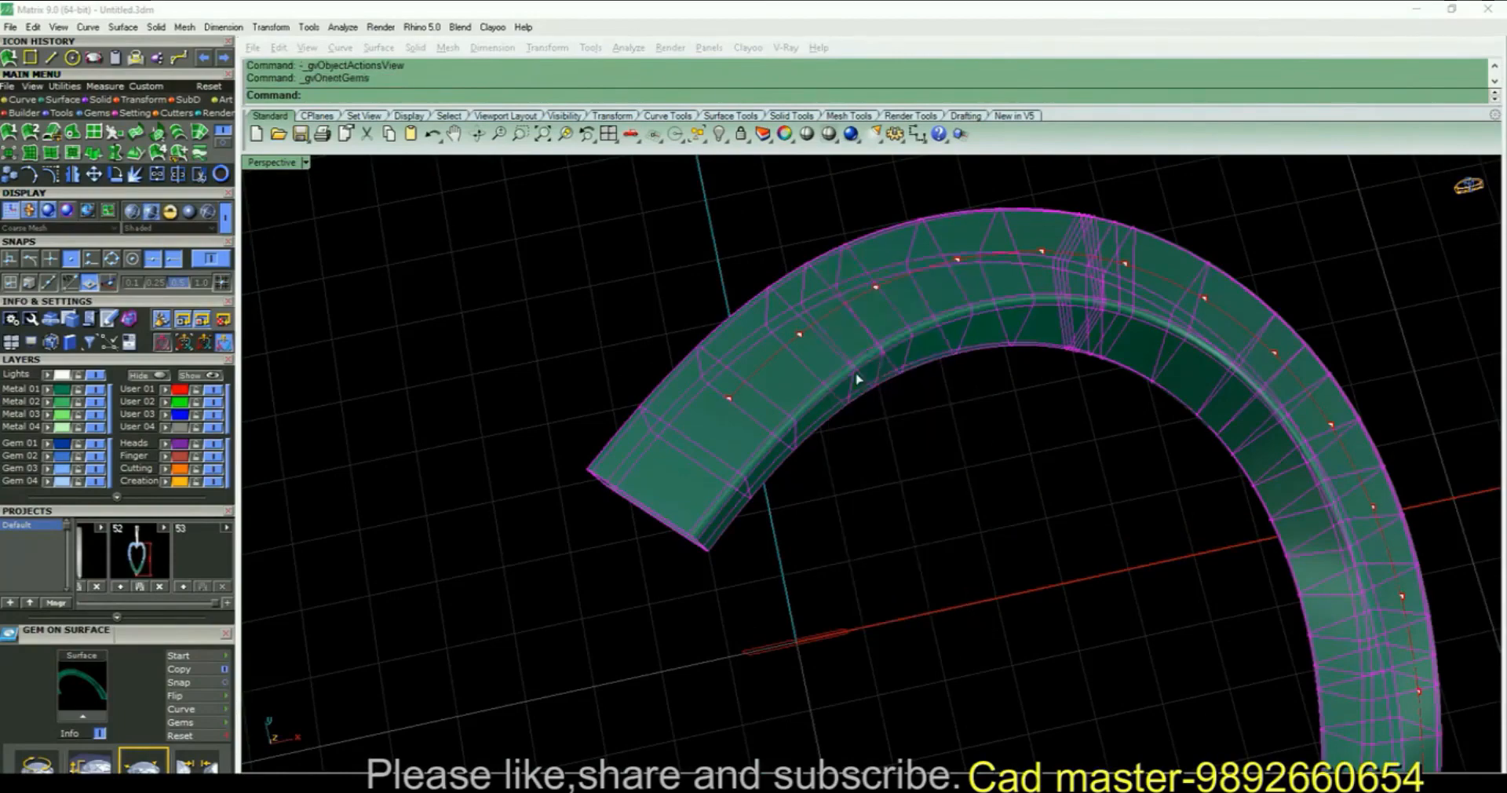
{"action": "left_click", "coordinate": [719, 388]}
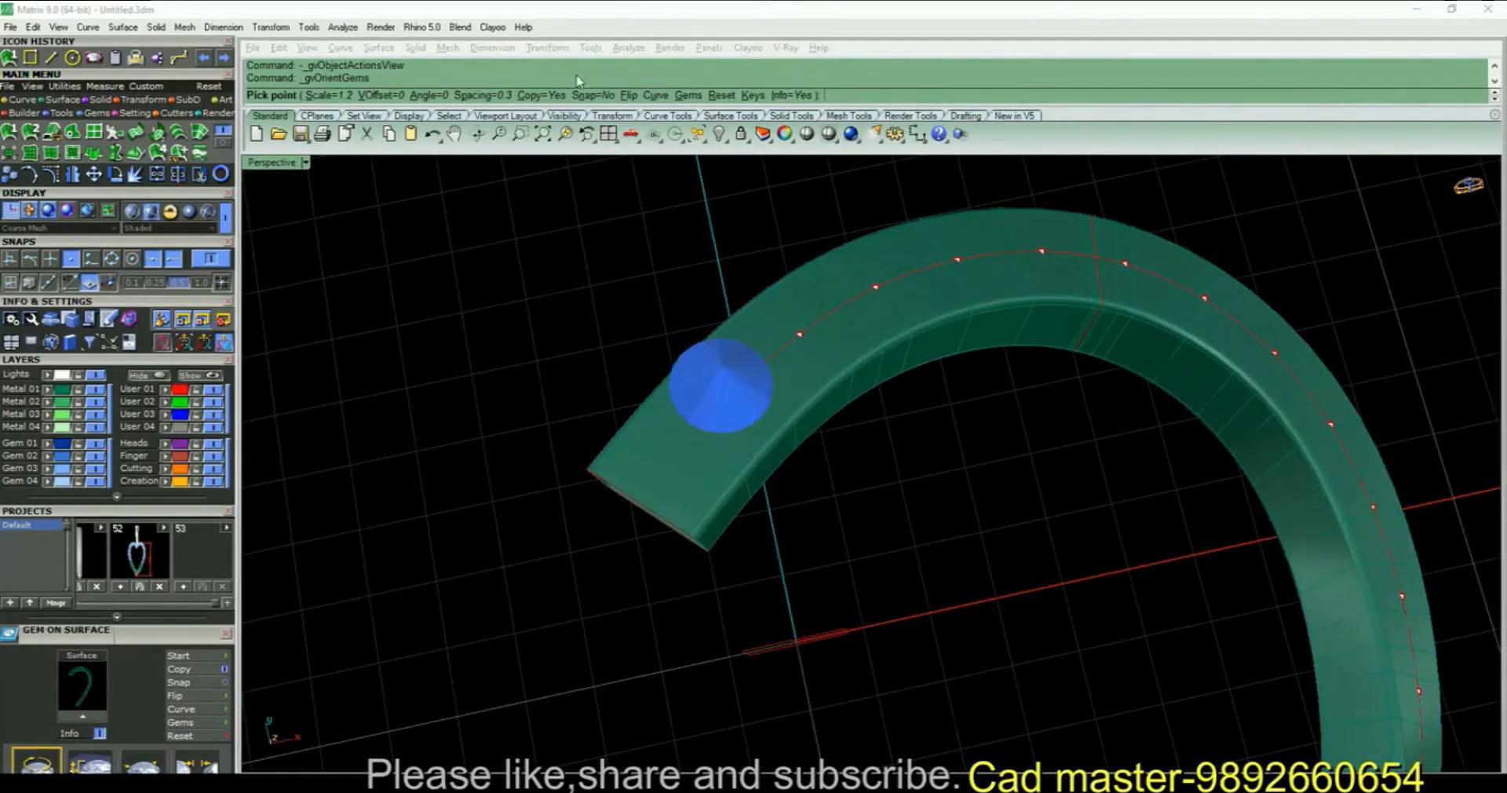
{"action": "left_click", "coordinate": [628, 97]}
{"action": "key", "text": "Escape"}
Run Gem on Surface on the band with the gem scale set to 1 and place a gem on the first arrayed point
{"action": "left_click", "coordinate": [766, 385]}
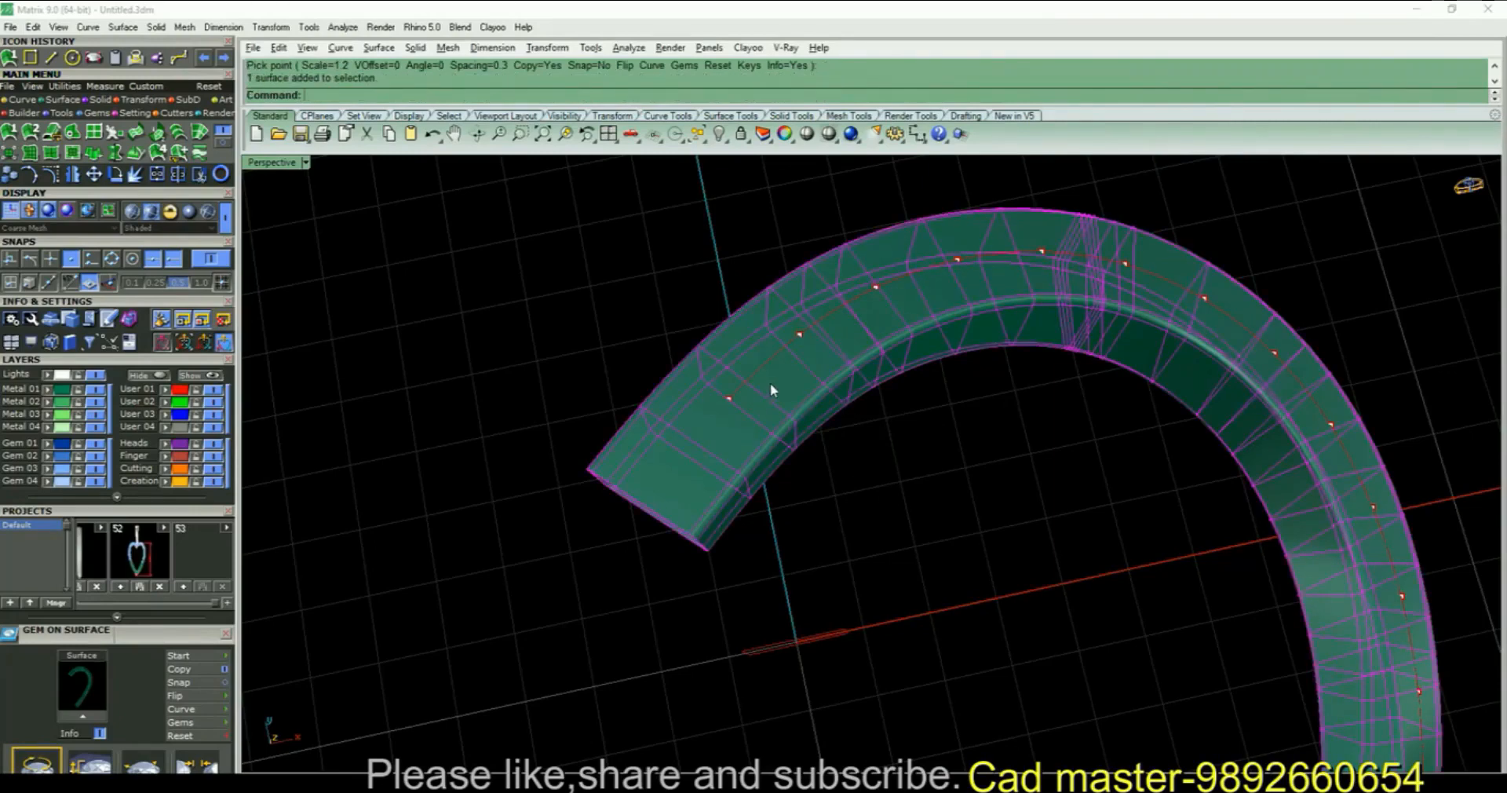
{"action": "key", "text": "F6"}
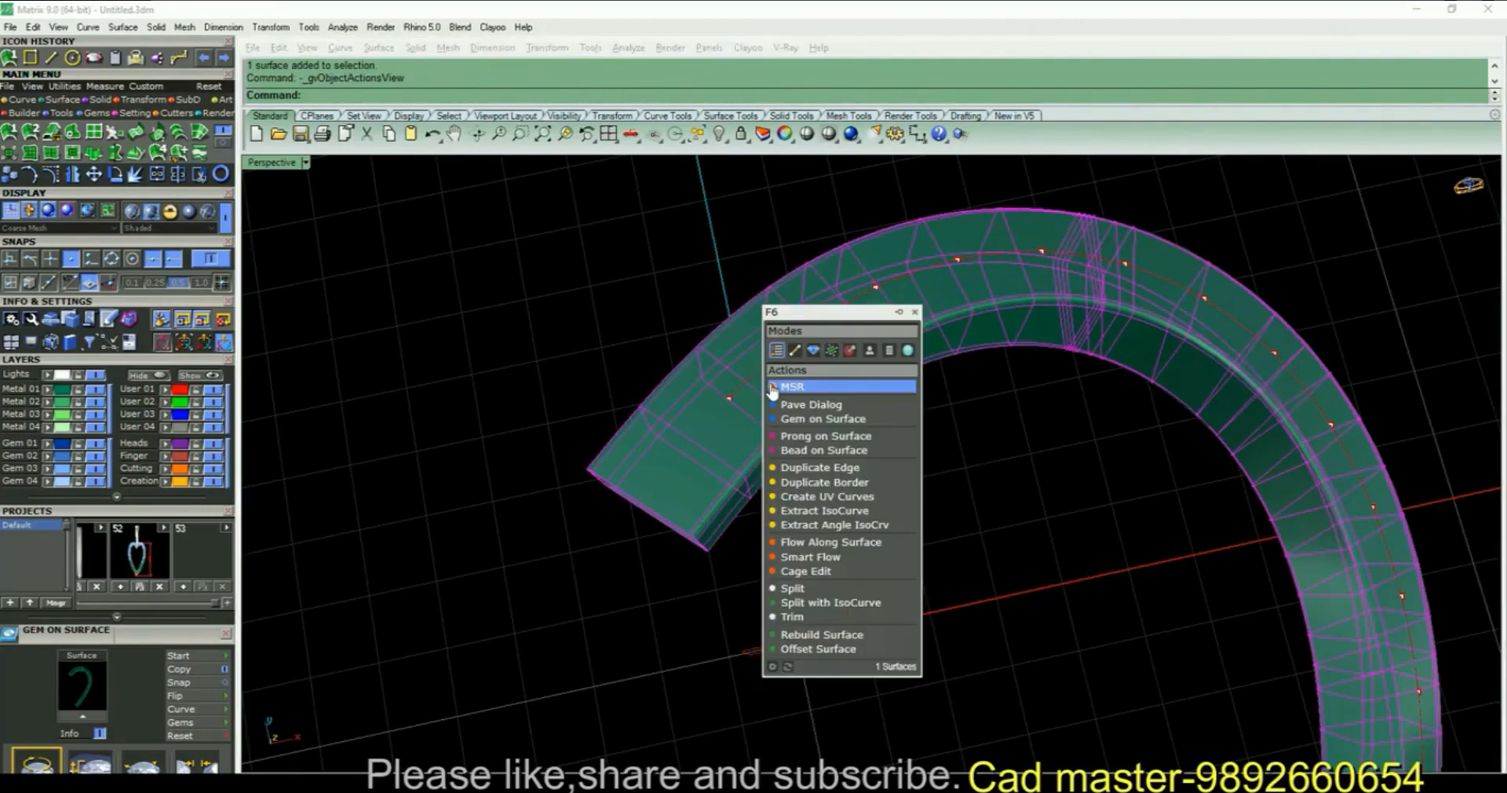
{"action": "left_click", "coordinate": [799, 426]}
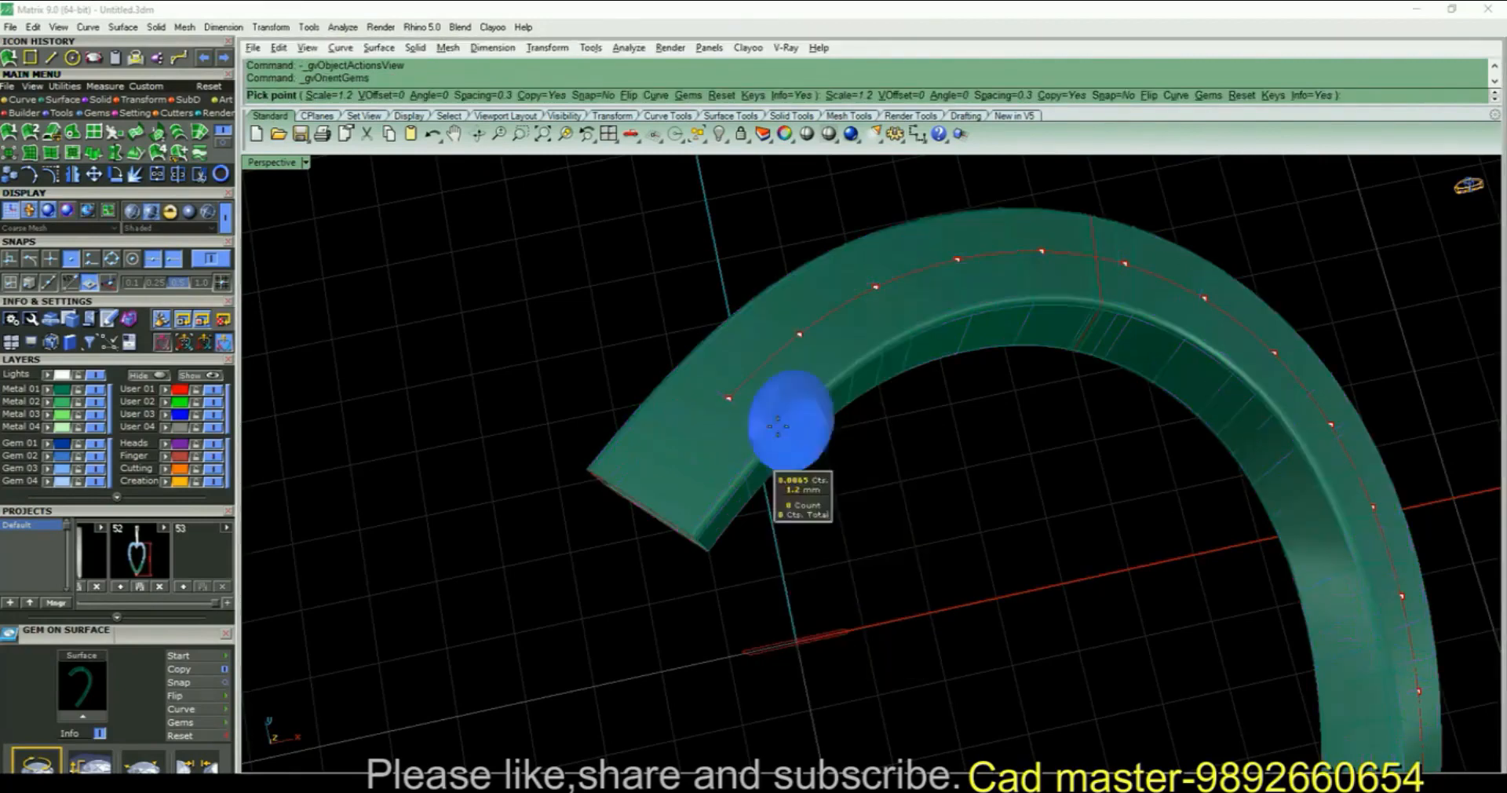
{"action": "left_click", "coordinate": [726, 401]}
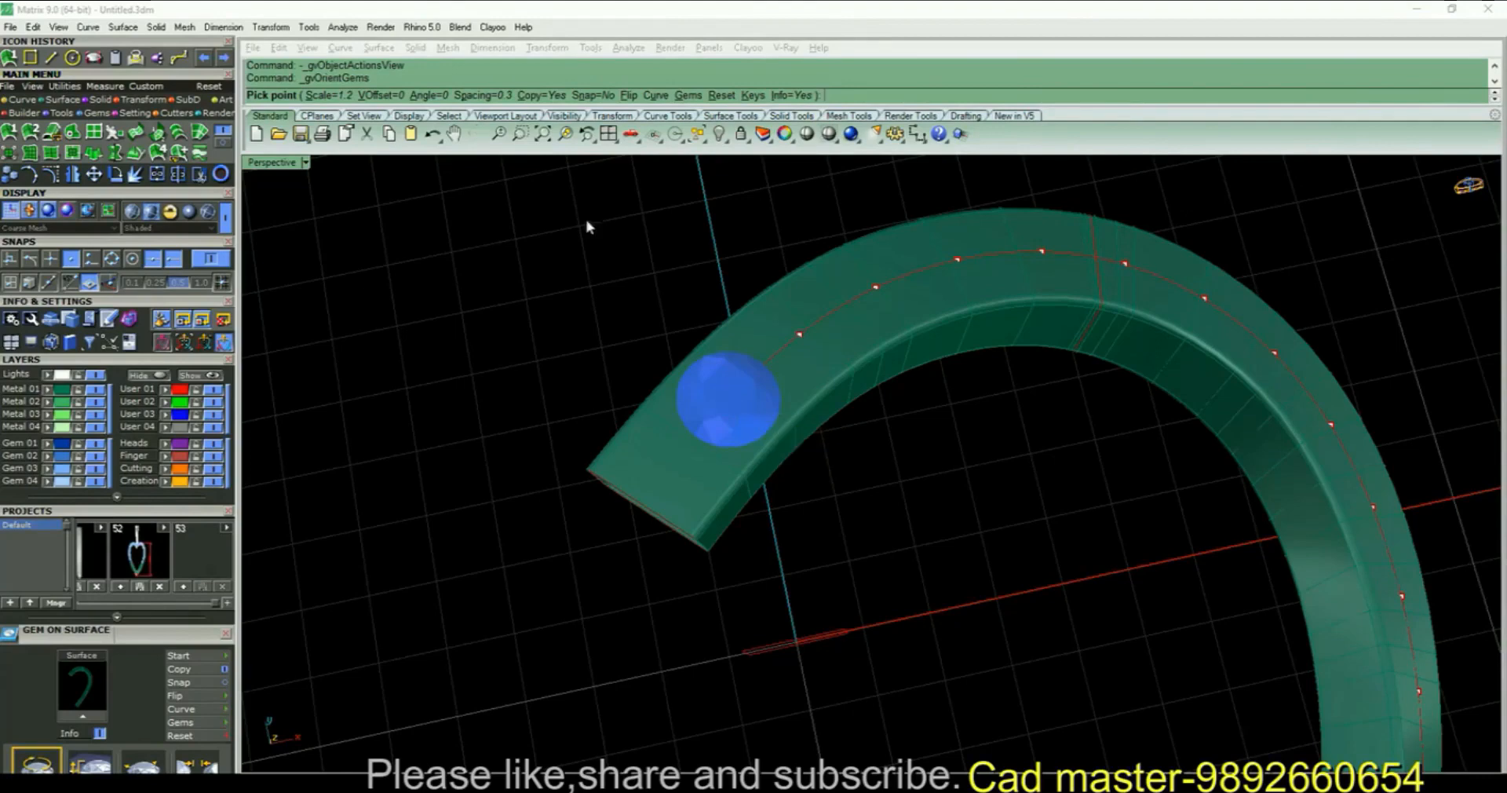
{"action": "left_click", "coordinate": [336, 97]}
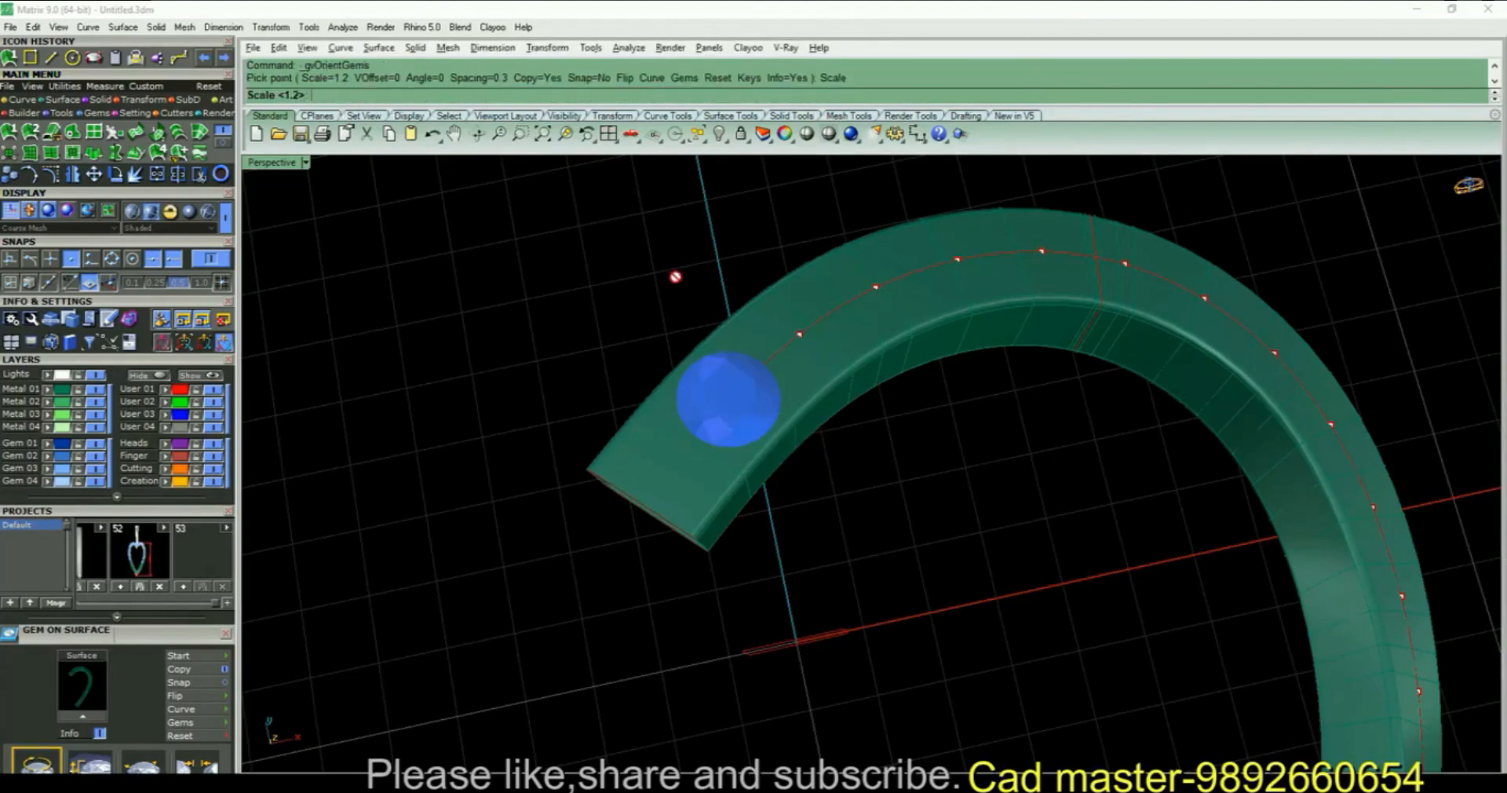
{"action": "type", "text": "1"}
{"action": "key", "text": "Return"}
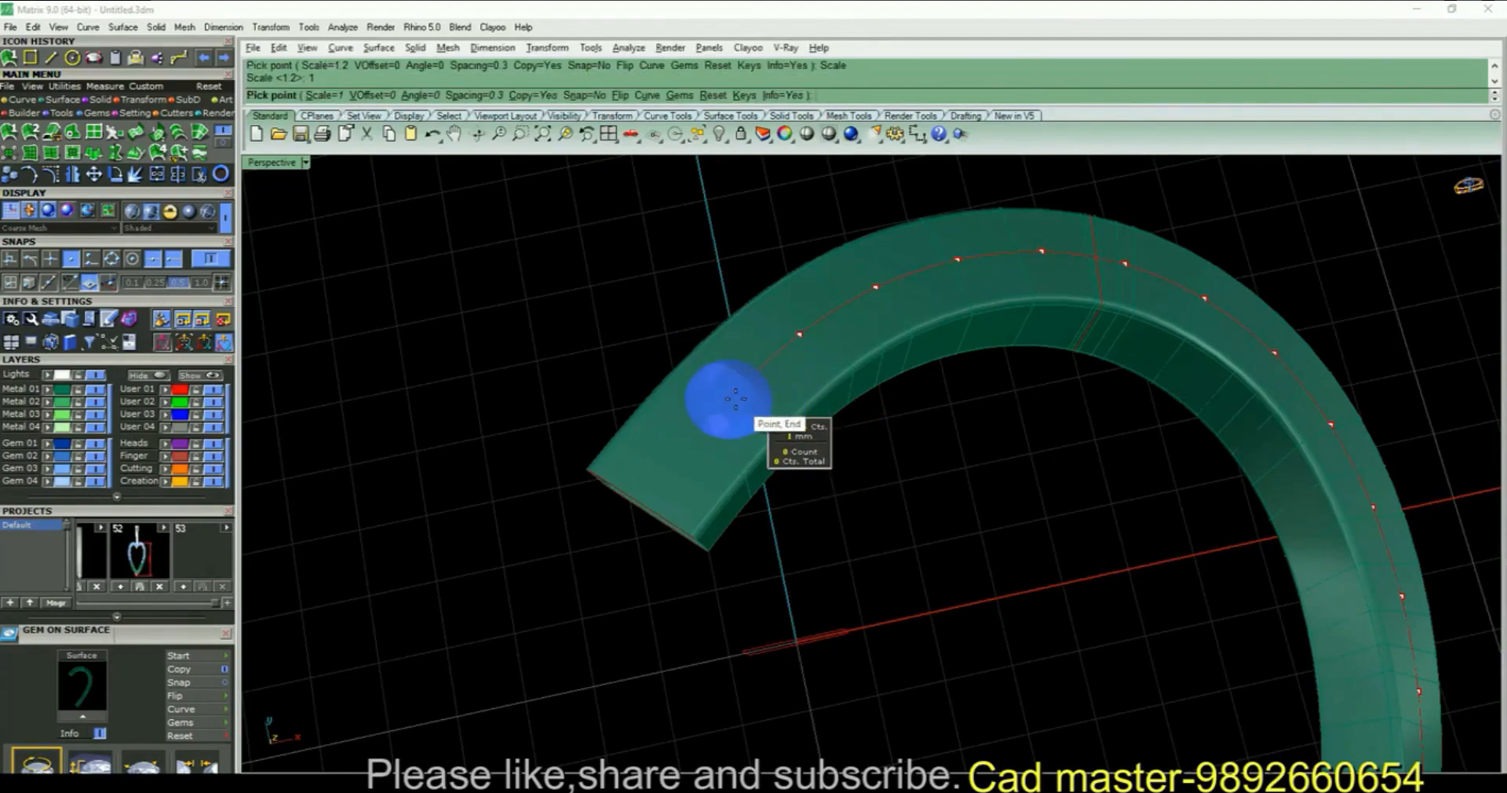
{"action": "left_click", "coordinate": [726, 397]}
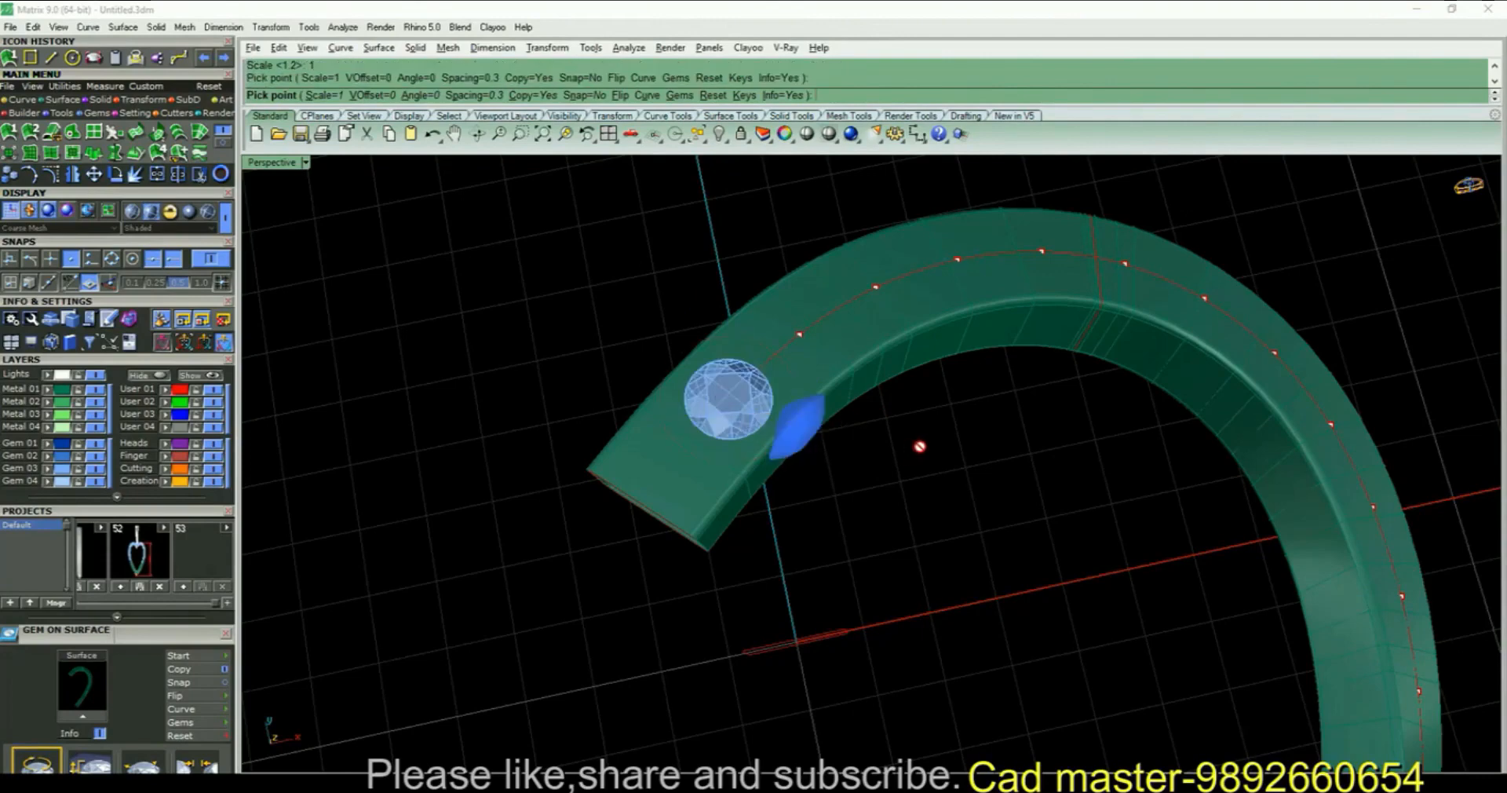
Place 1 mm gems on all remaining arrayed points along the band's top face and finish the gem placement
{"action": "left_click", "coordinate": [798, 334]}
{"action": "left_click", "coordinate": [875, 288]}
{"action": "left_click", "coordinate": [965, 235]}
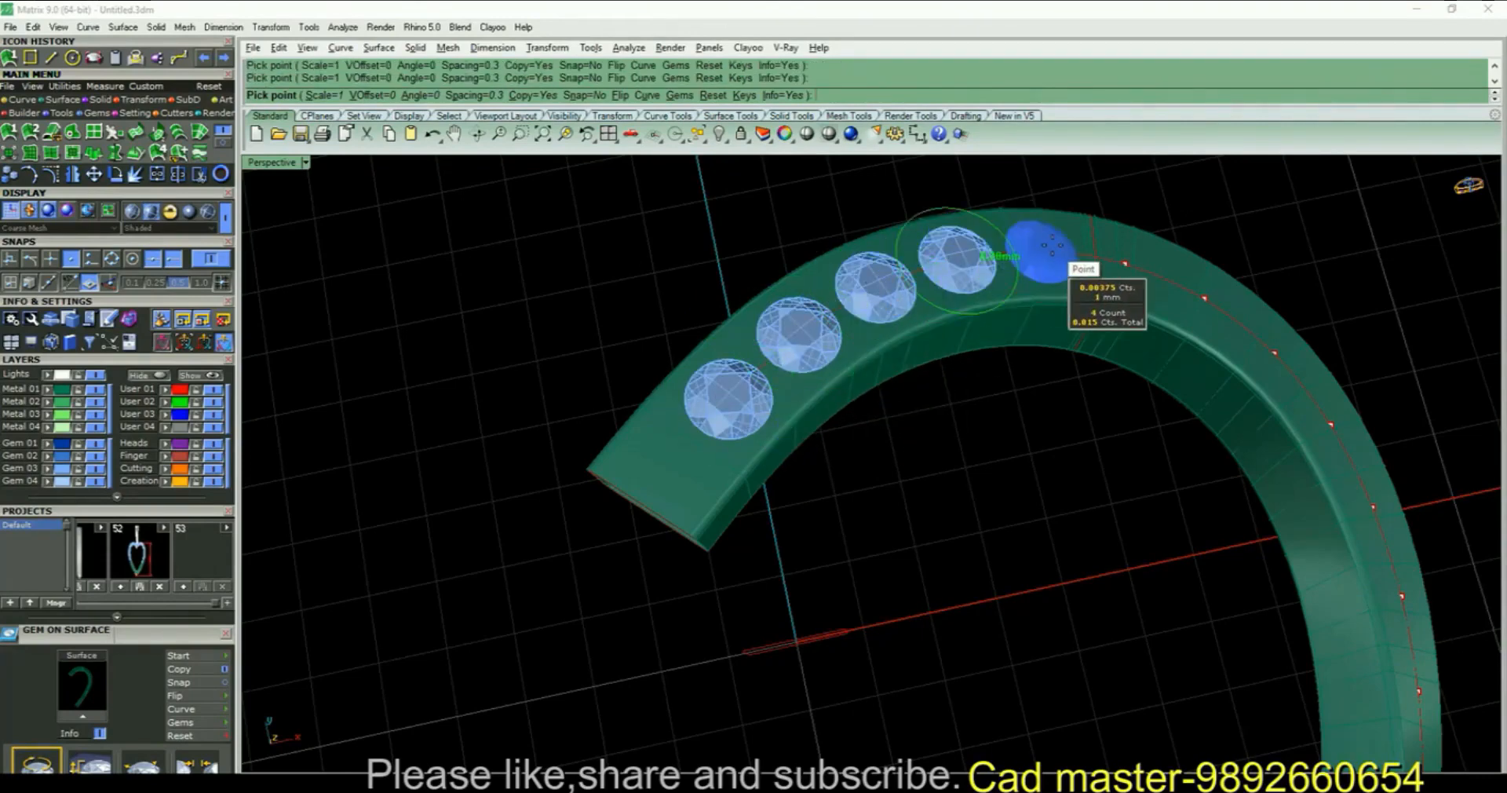
{"action": "left_click", "coordinate": [1047, 247]}
{"action": "scroll", "coordinate": [1049, 387], "scroll_direction": "down", "scroll_amount": 3}
{"action": "left_click", "coordinate": [1020, 326]}
{"action": "scroll", "coordinate": [1012, 439], "scroll_direction": "down", "scroll_amount": 2}
{"action": "right_click_drag", "start_coordinate": [1134, 495], "coordinate": [951, 457]}
{"action": "scroll", "coordinate": [1035, 437], "scroll_direction": "up", "scroll_amount": 3}
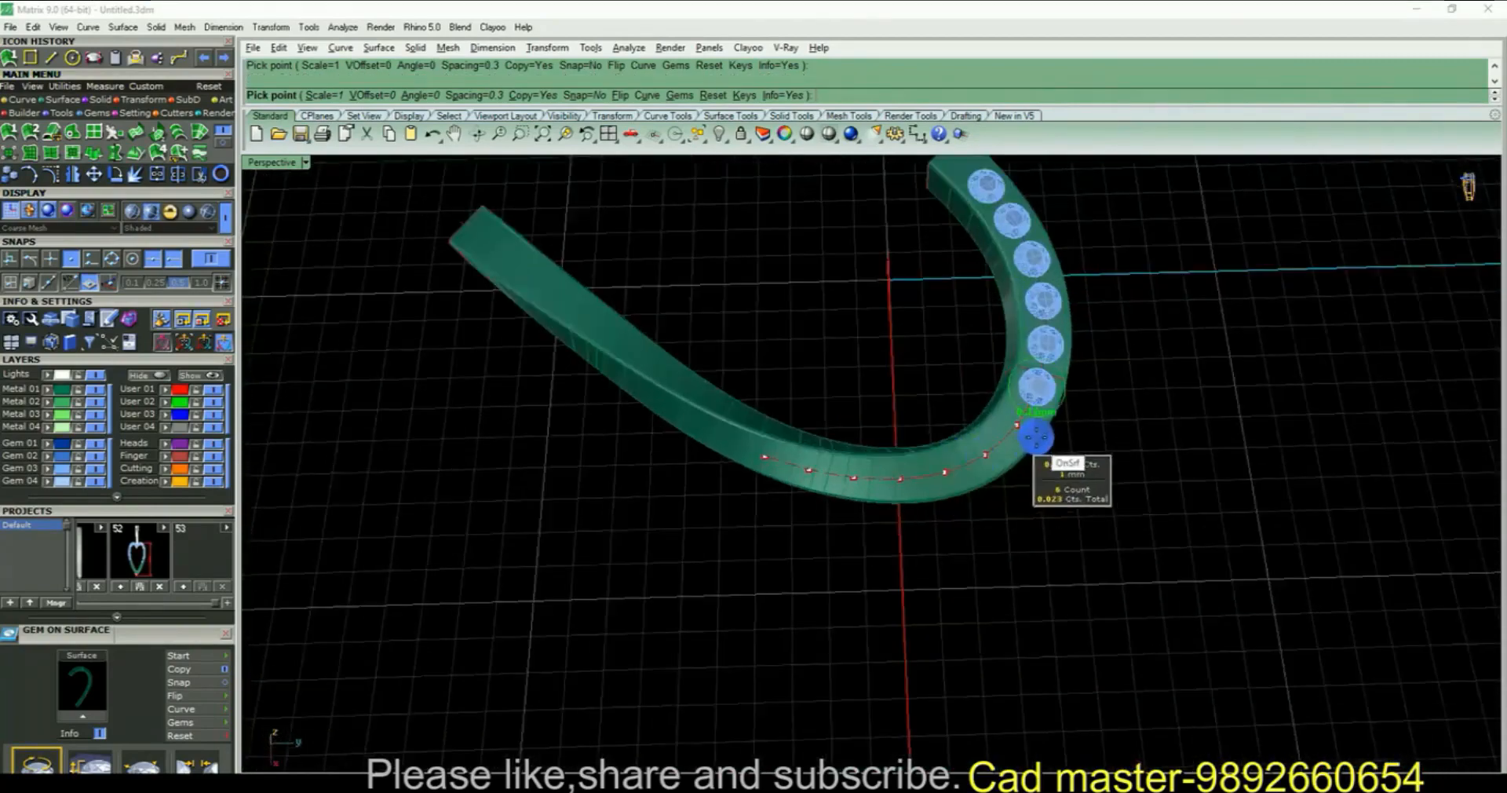
{"action": "left_click", "coordinate": [1016, 424]}
{"action": "left_click", "coordinate": [983, 454]}
{"action": "left_click", "coordinate": [945, 471]}
{"action": "left_click", "coordinate": [903, 475]}
{"action": "left_click", "coordinate": [855, 471]}
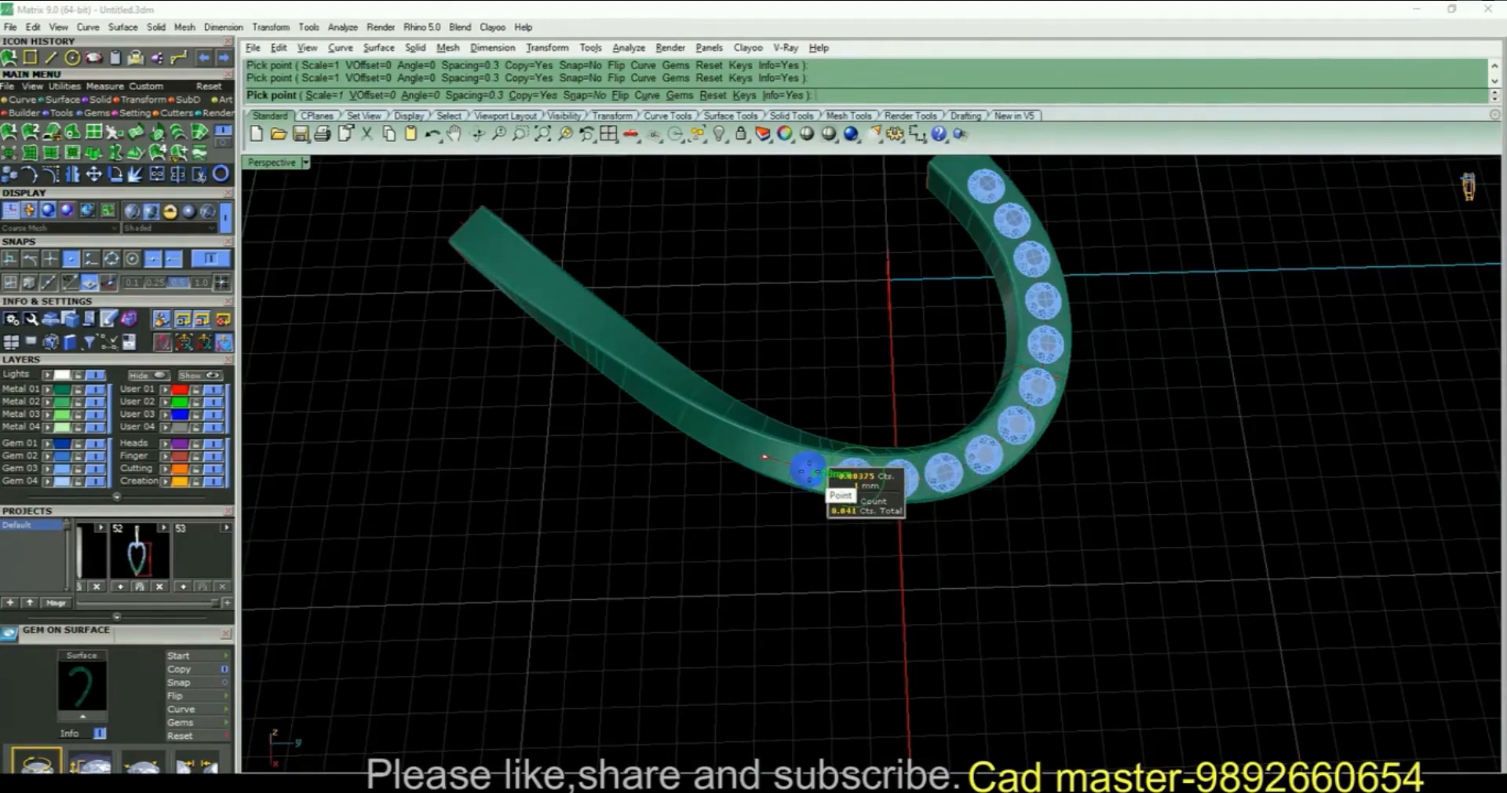
{"action": "left_click", "coordinate": [773, 463]}
{"action": "key", "text": "Return"}
Select the last created gems and group them
{"action": "right_click_drag", "start_coordinate": [784, 474], "coordinate": [1062, 511]}
{"action": "scroll", "coordinate": [797, 346], "scroll_direction": "up", "scroll_amount": 5}
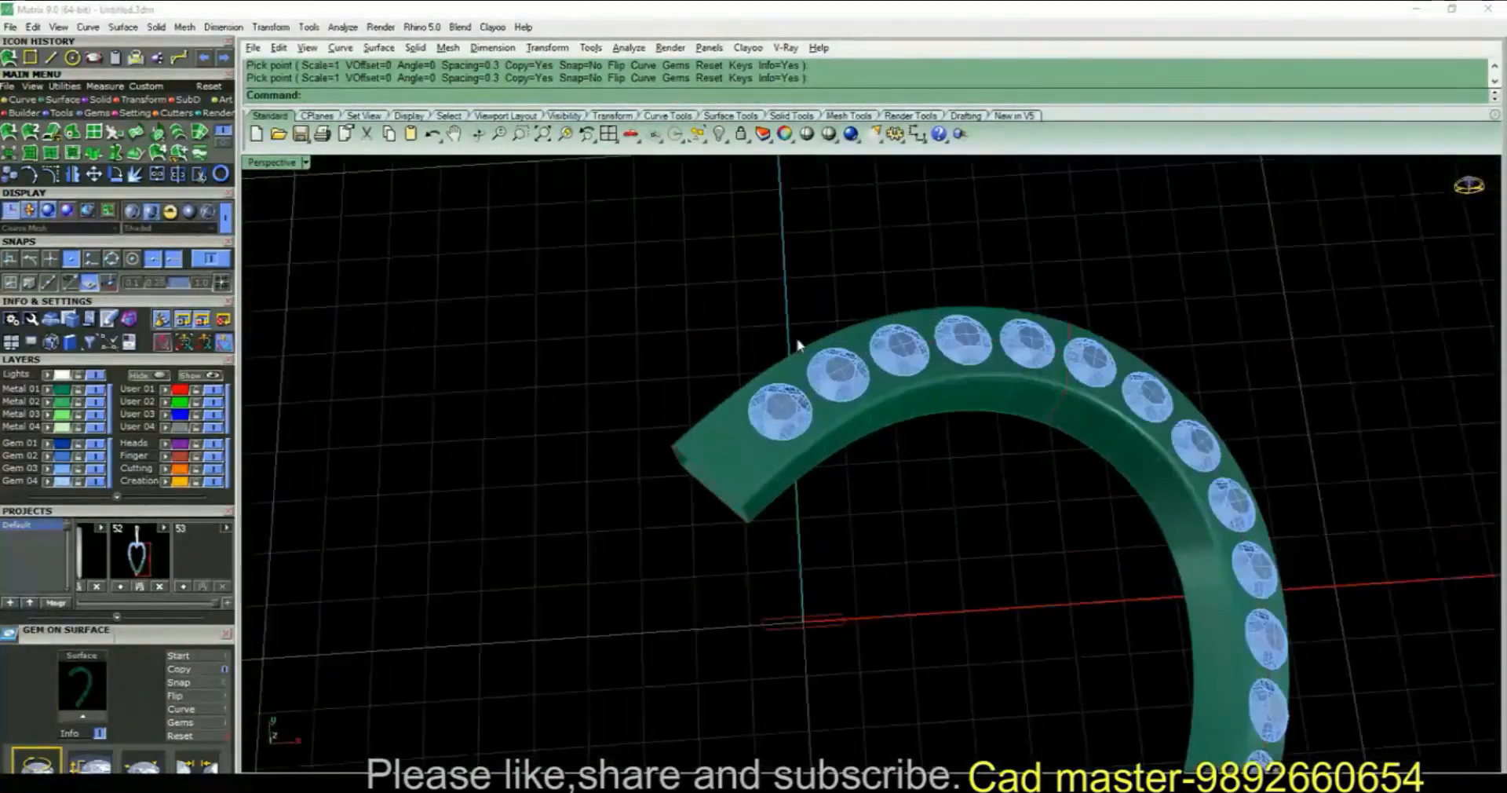
{"action": "left_click", "coordinate": [703, 135]}
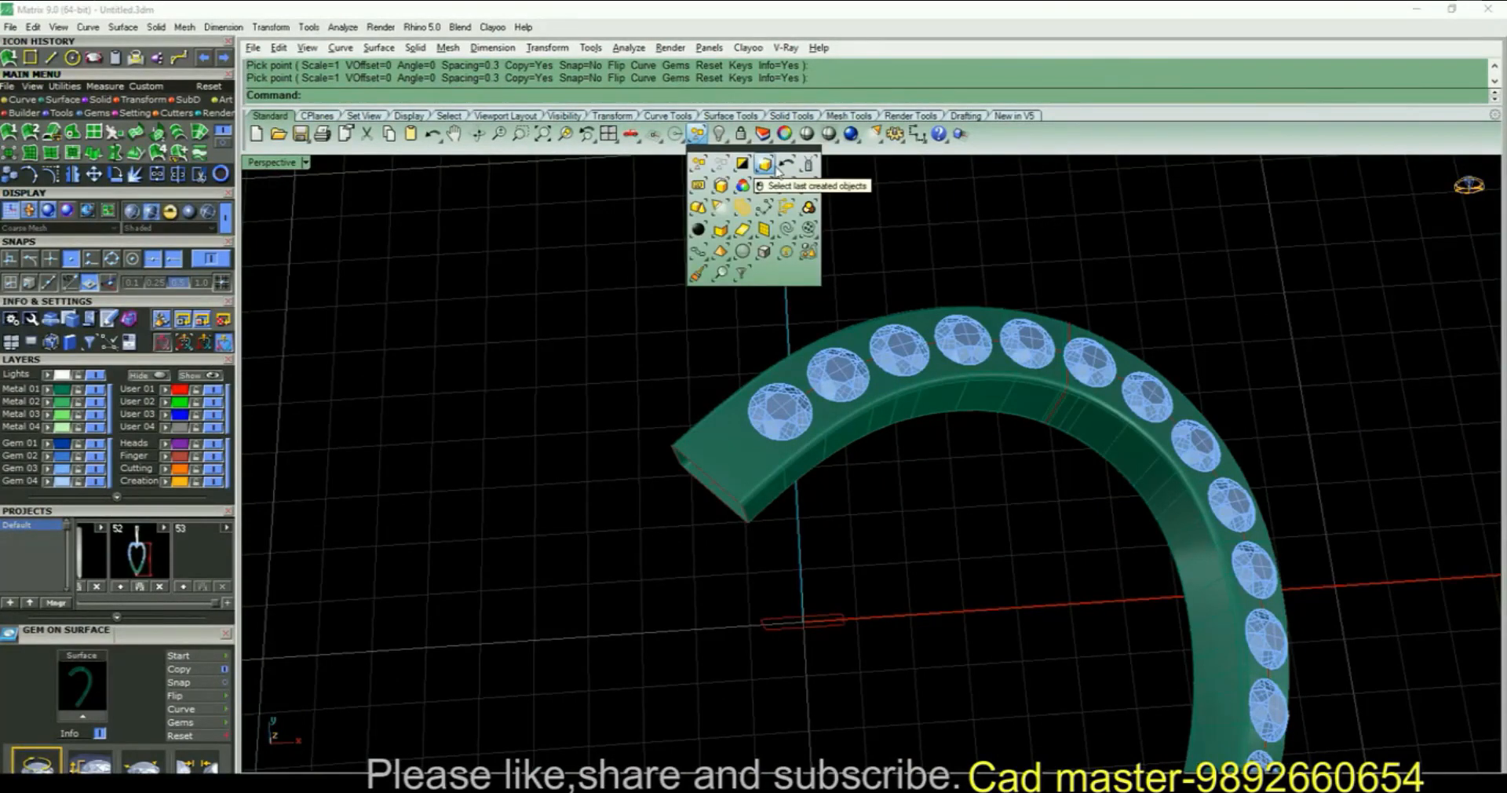
{"action": "left_click", "coordinate": [765, 165]}
{"action": "scroll", "coordinate": [871, 291], "scroll_direction": "down", "scroll_amount": 2}
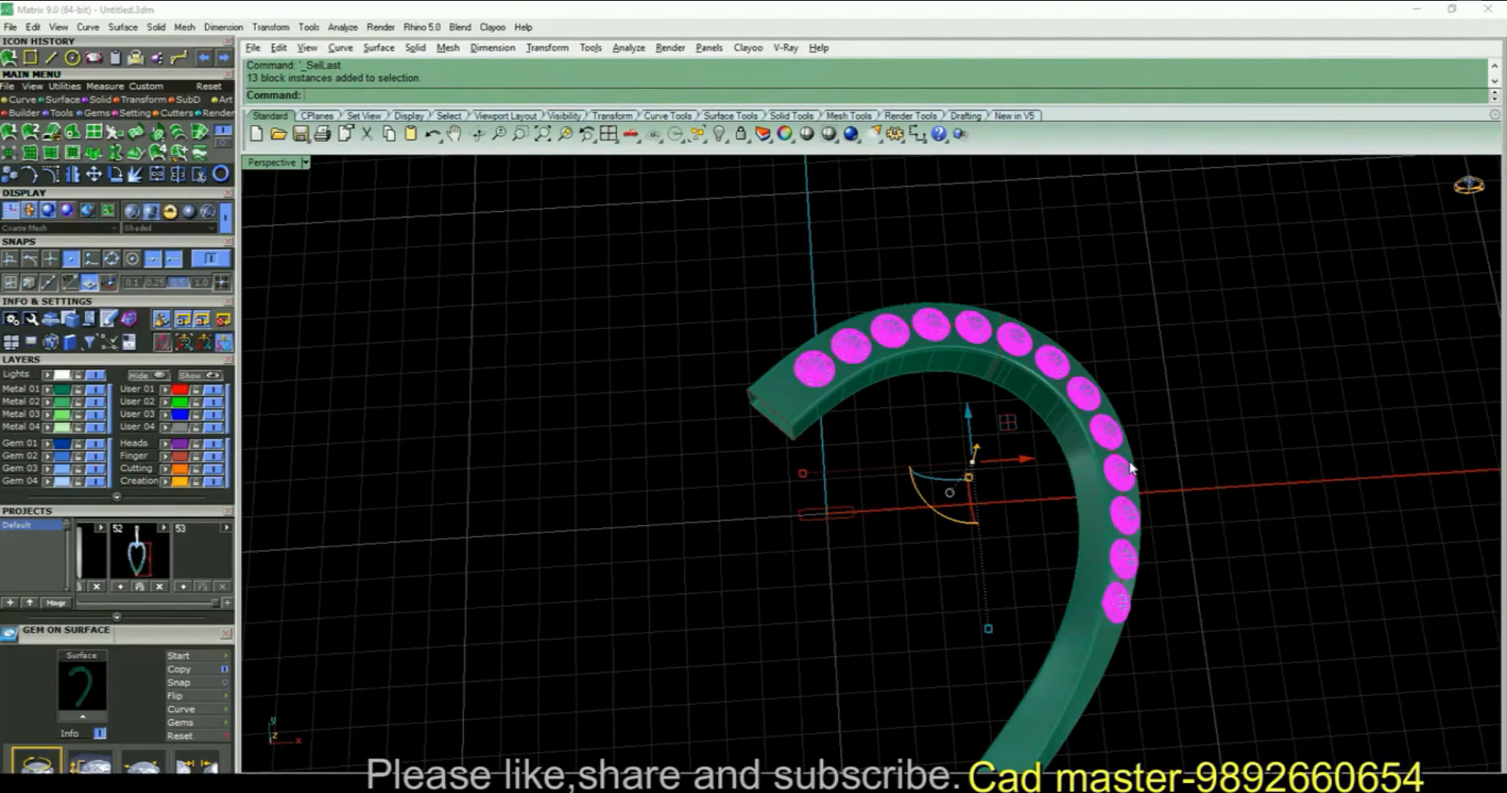
{"action": "type", "text": "g"}
{"action": "key", "text": "Return"}
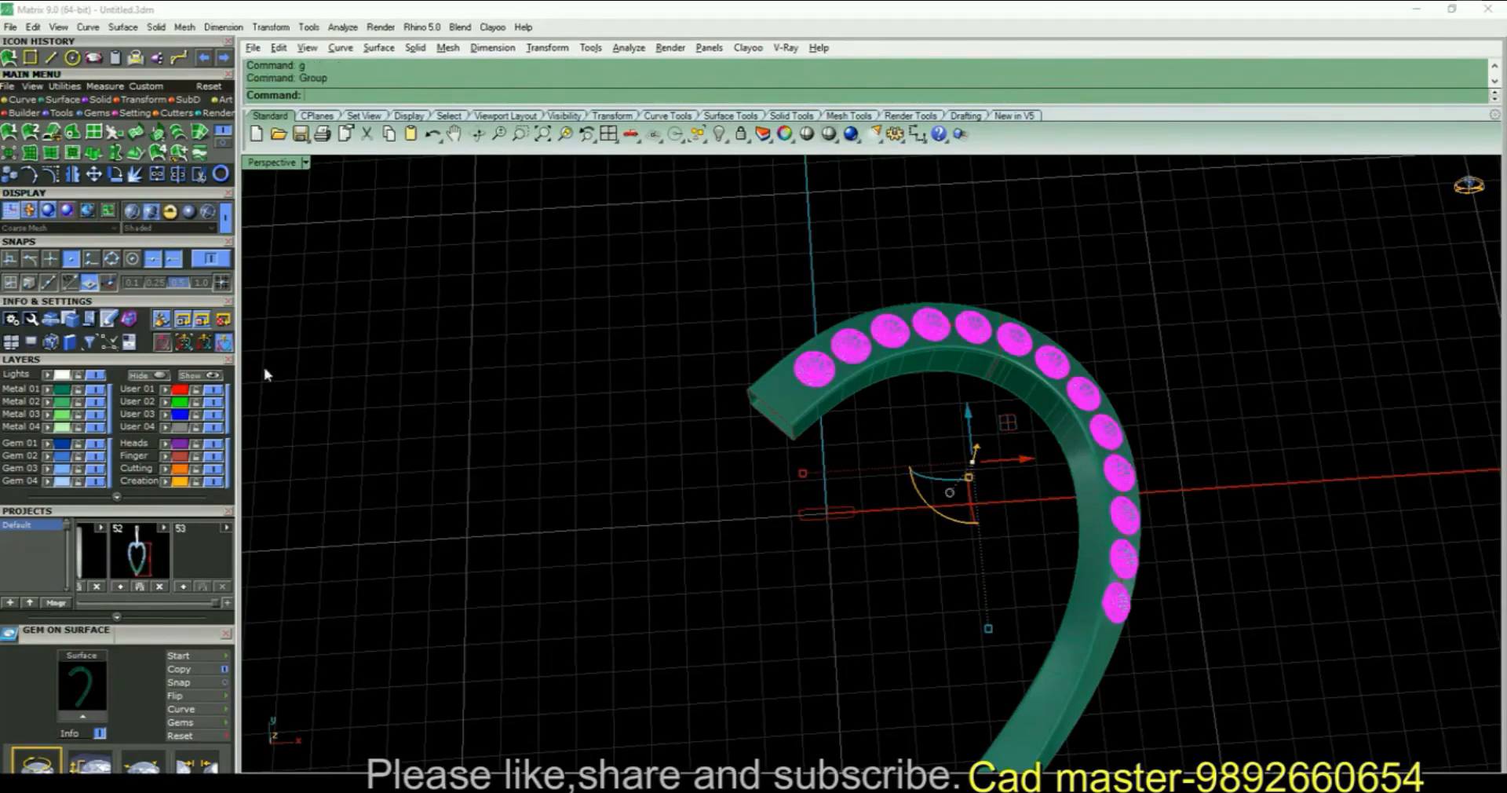
Load the grouped gems into Prong Adder to generate prongs along the row
{"action": "left_click", "coordinate": [92, 59]}
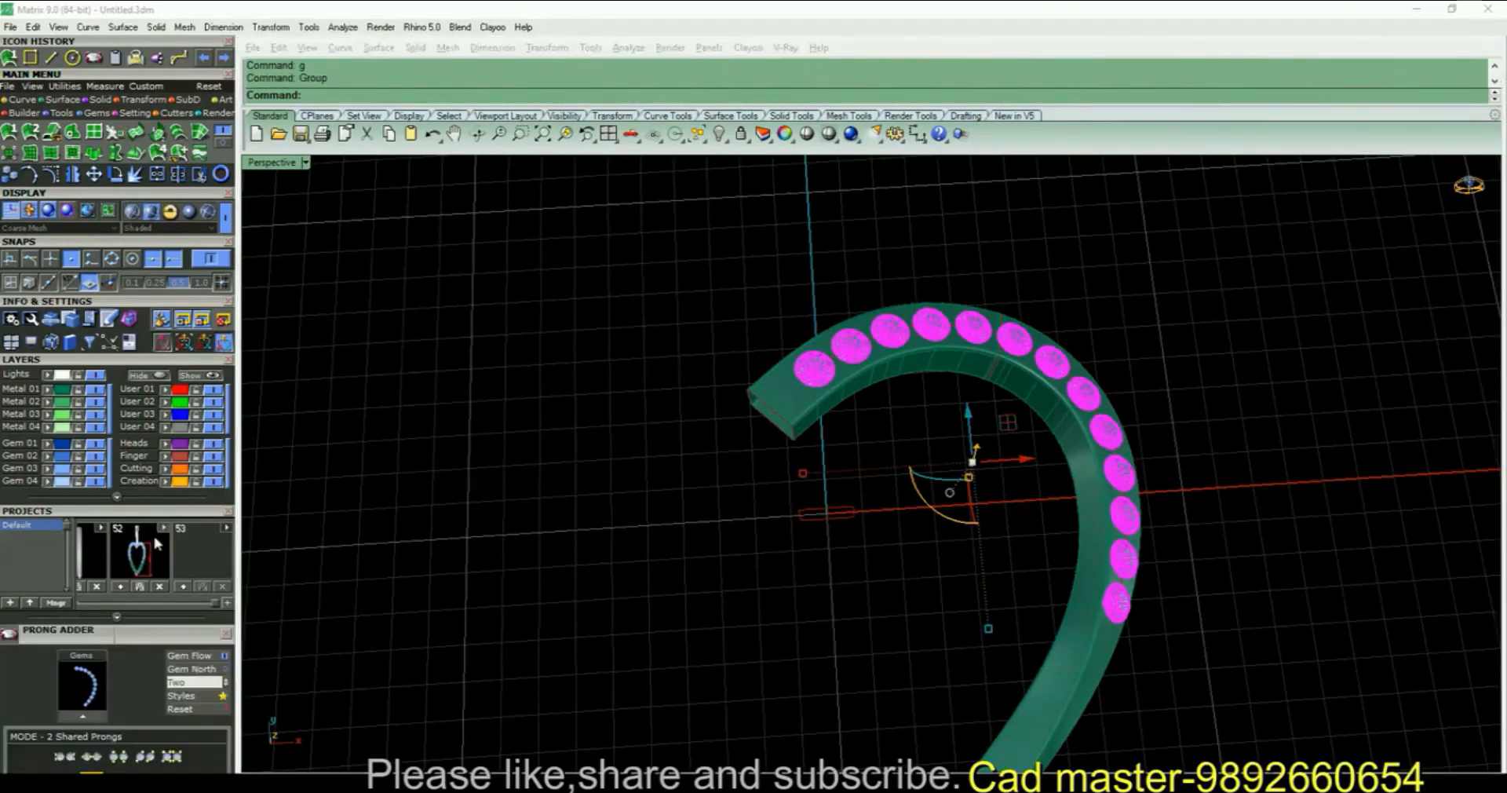
{"action": "left_click", "coordinate": [85, 711]}
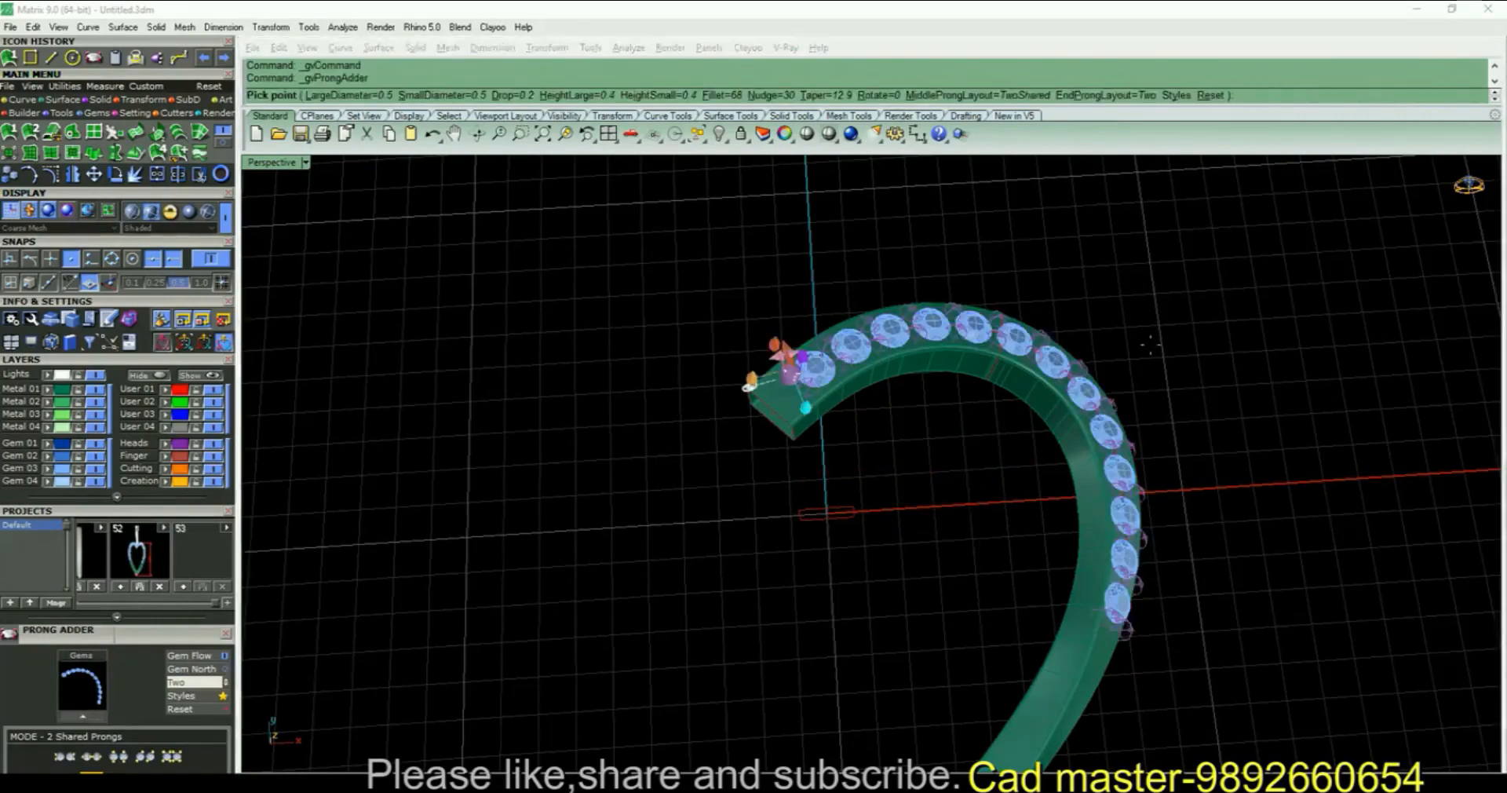